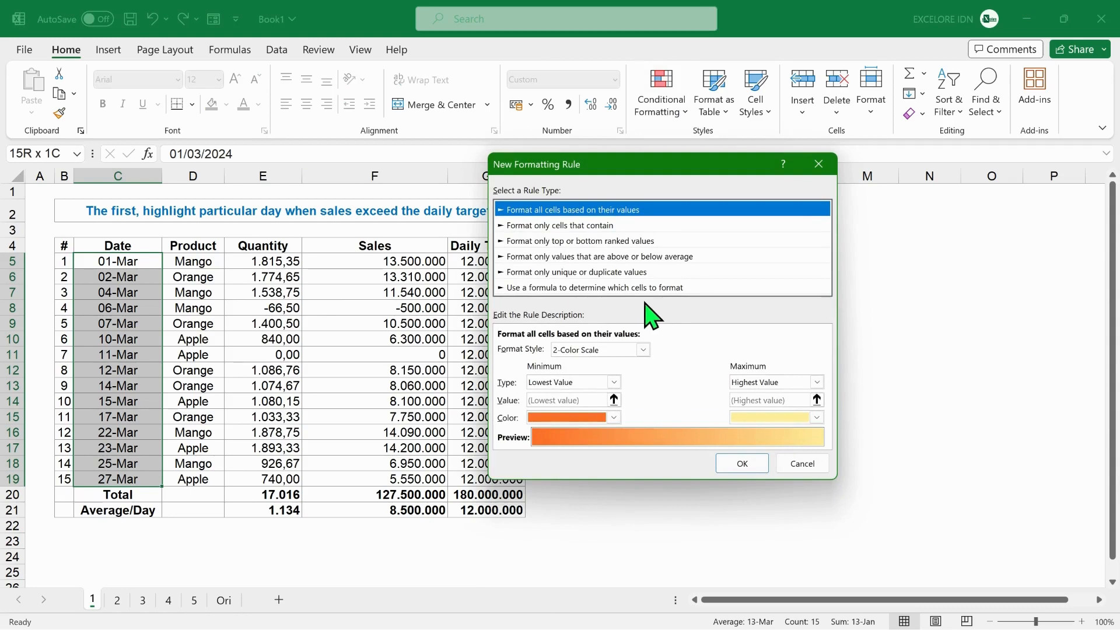
# Step: Make the new formatting rule for the dates formula-based, with the condition =F5>$G$5
pyautogui.click(639, 290)
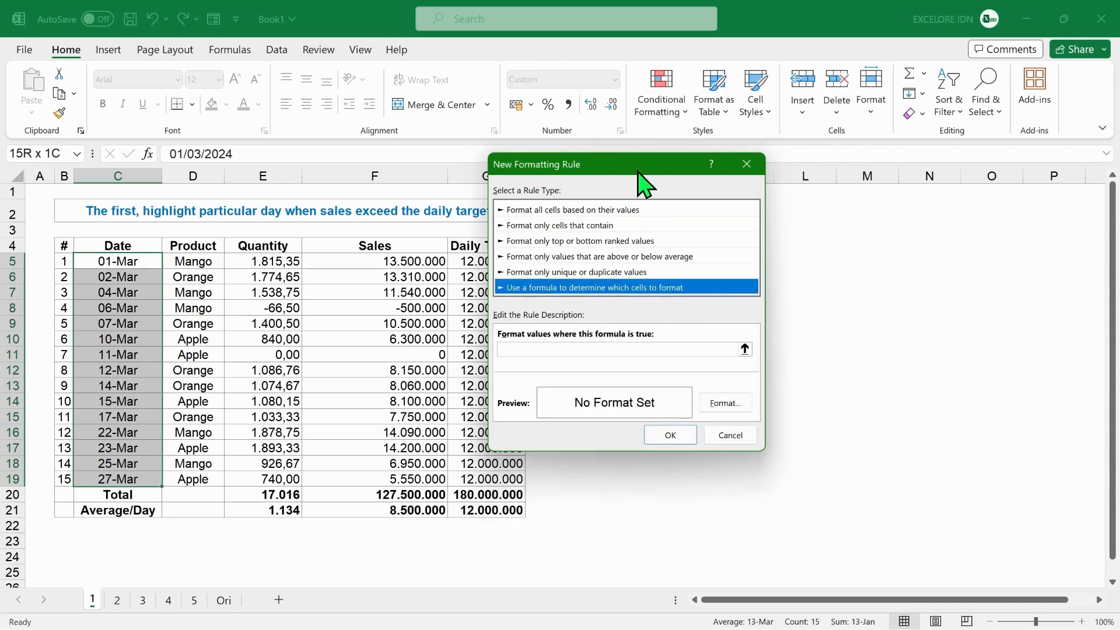
pyautogui.moveTo(636, 170); pyautogui.dragTo(702, 185)
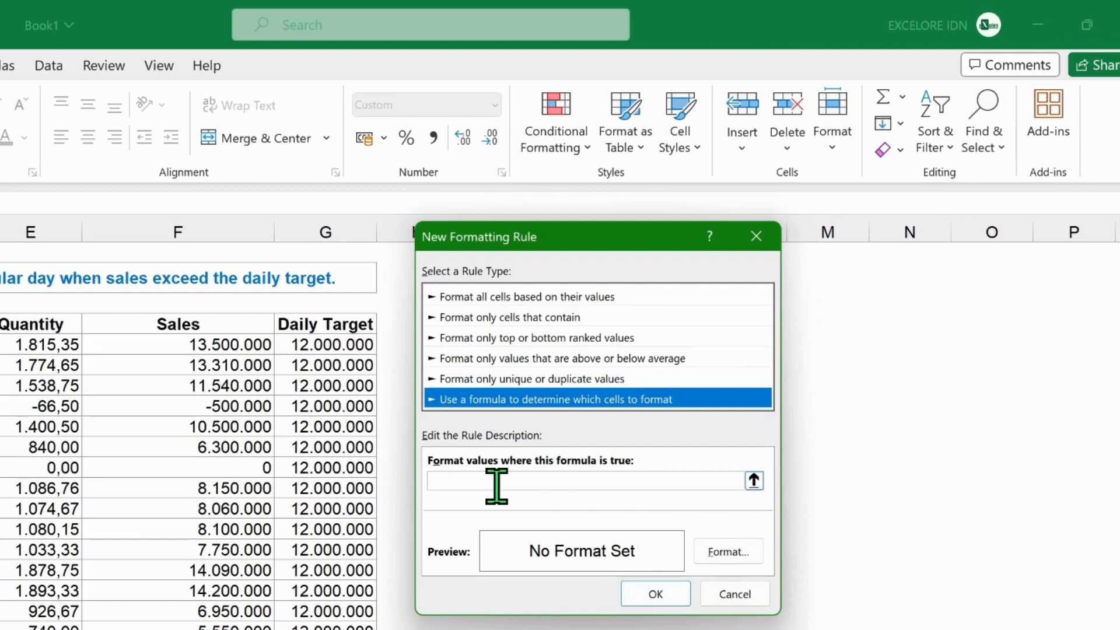
pyautogui.click(614, 368)
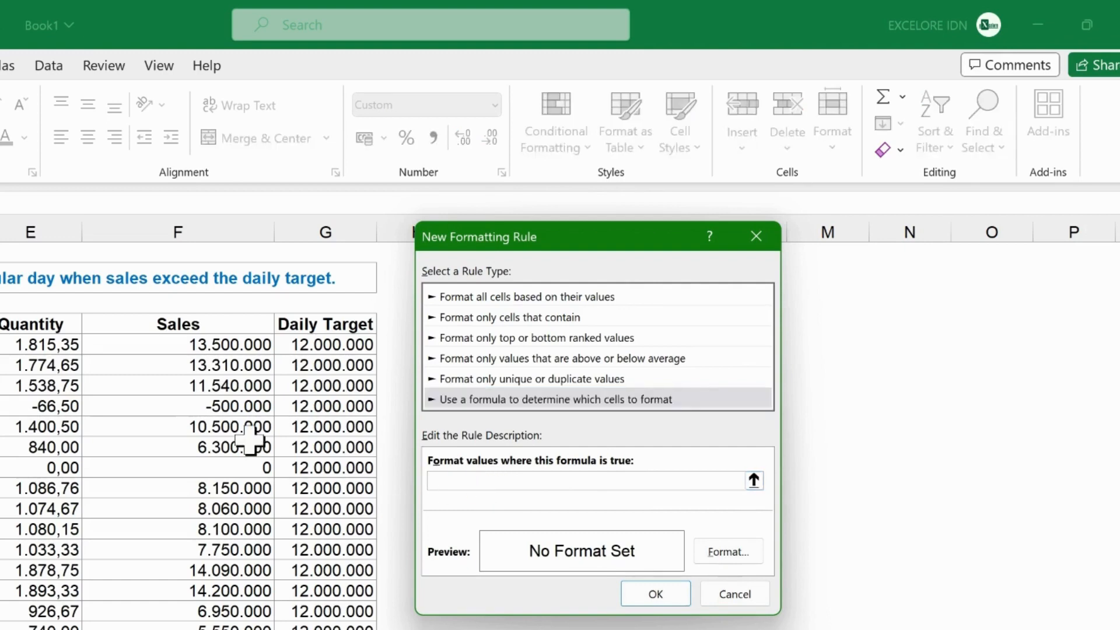
pyautogui.click(187, 344)
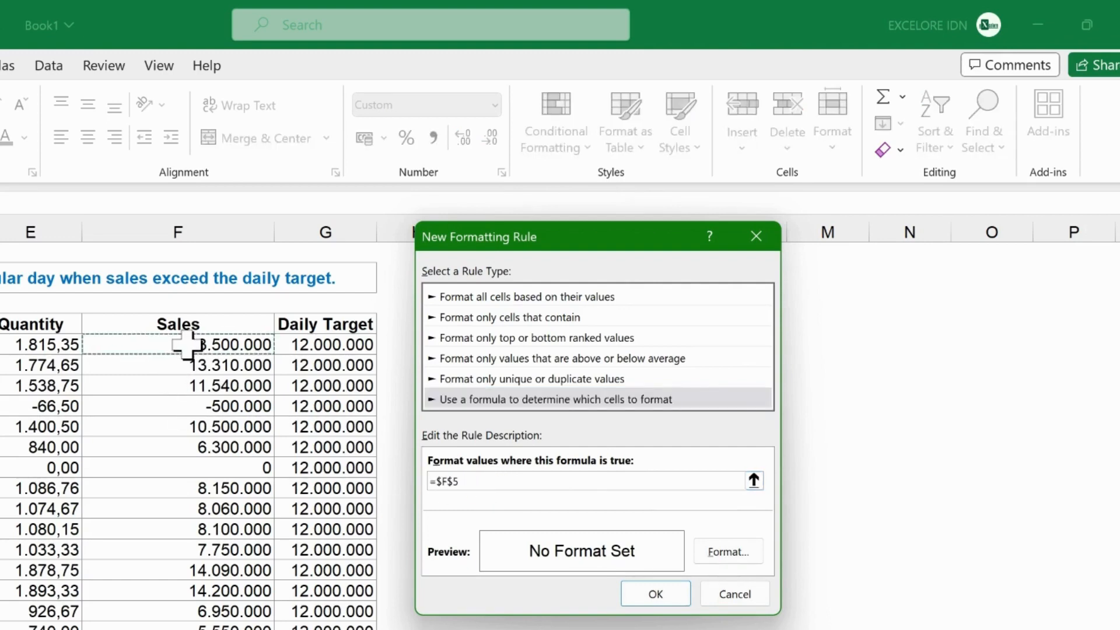
pyautogui.press('F4')
pyautogui.press('F4')
pyautogui.press('F4')
pyautogui.write('>')
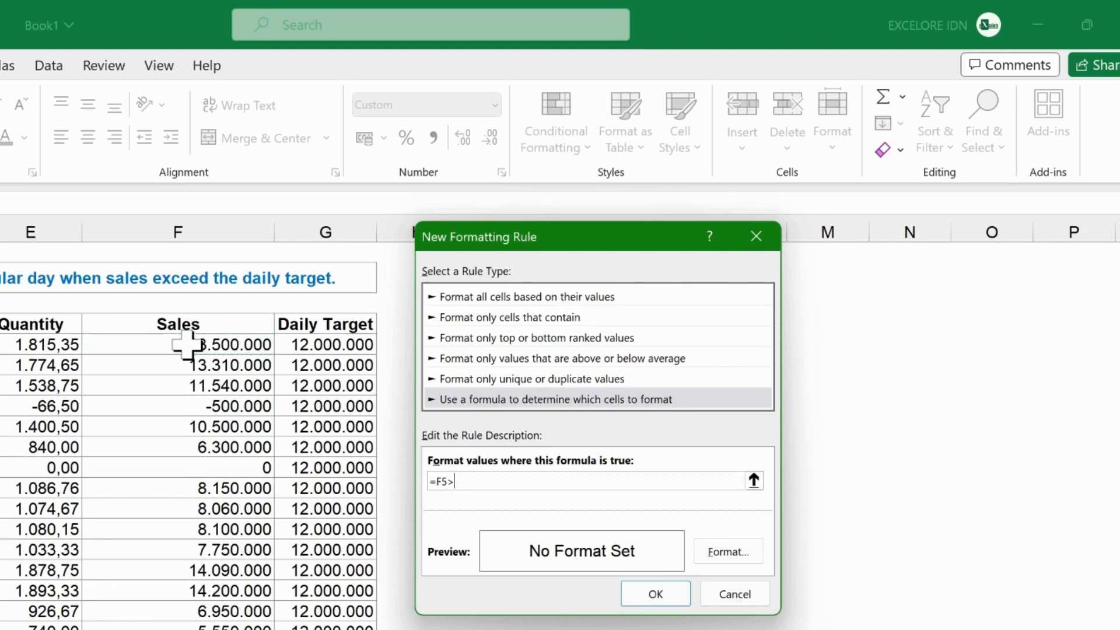
pyautogui.click(294, 346)
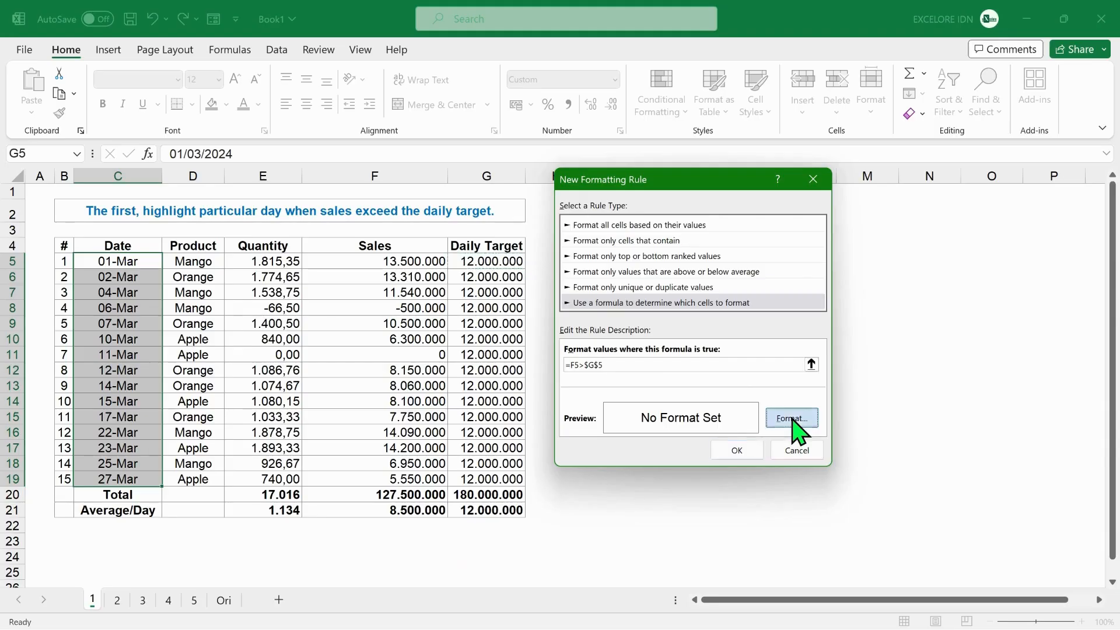
# Step: Give the rule's format the custom number code ddd-dd-mm
pyautogui.click(728, 551)
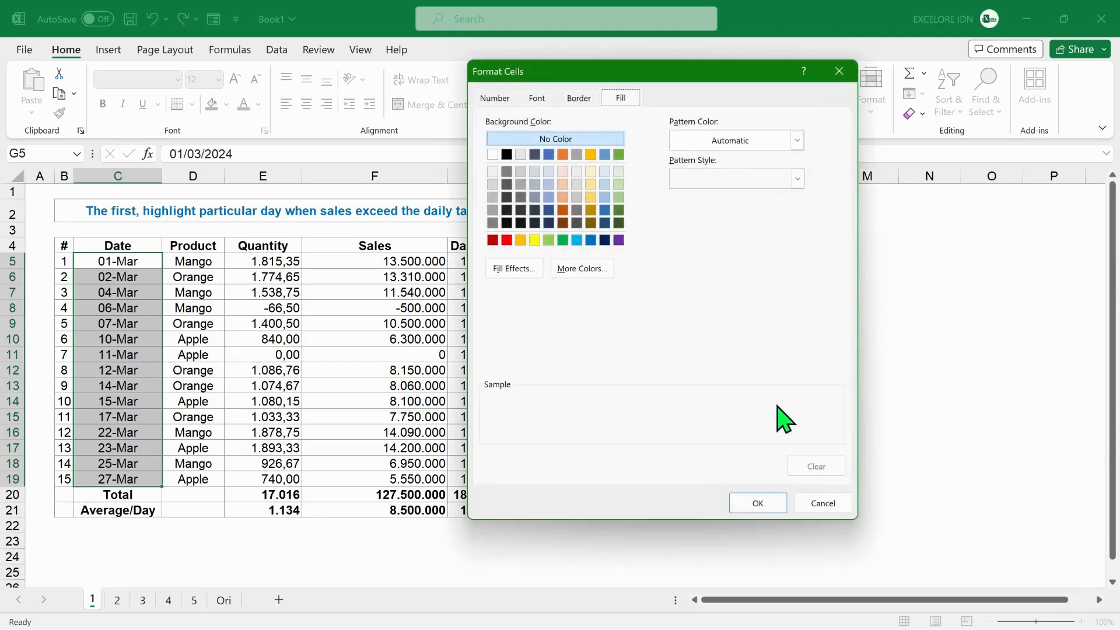
pyautogui.click(503, 98)
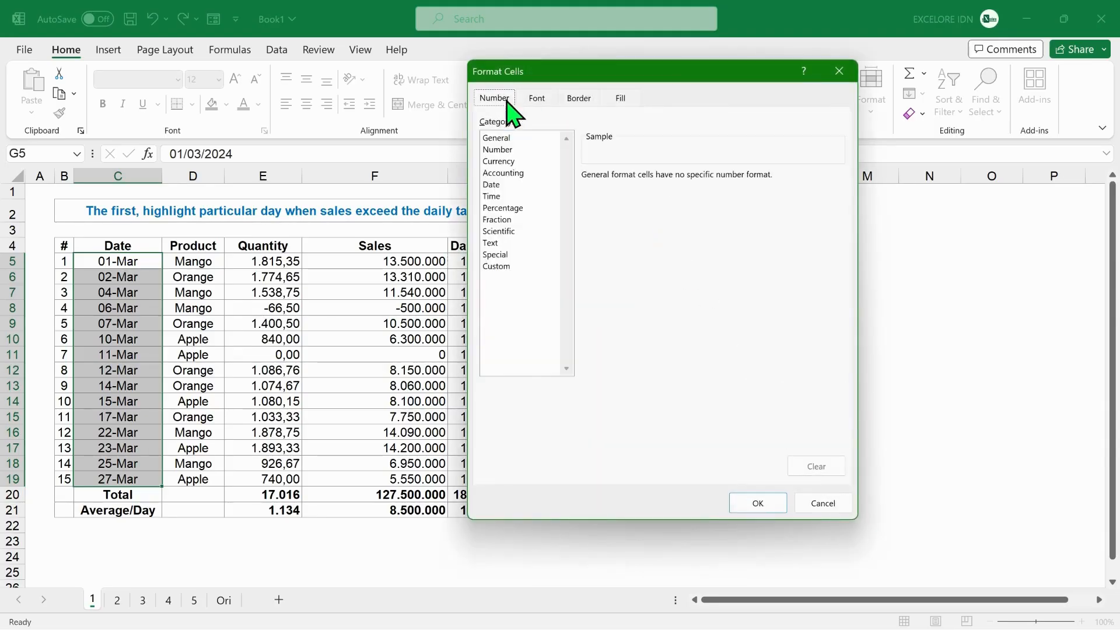
pyautogui.click(502, 266)
pyautogui.moveTo(640, 186); pyautogui.dragTo(581, 192)
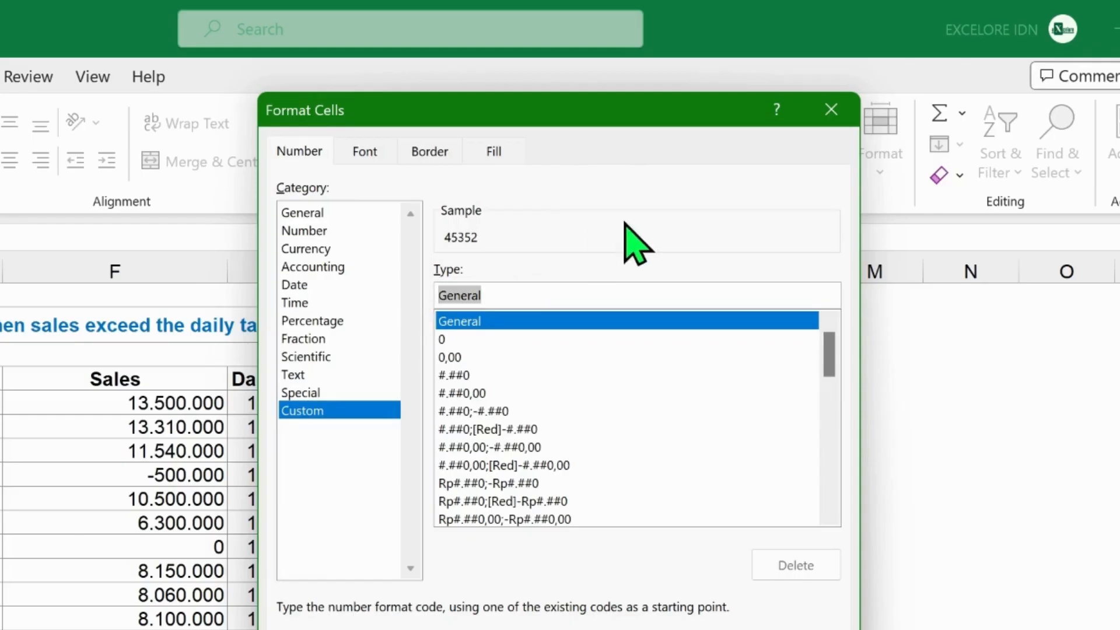
pyautogui.write('ddd-d')
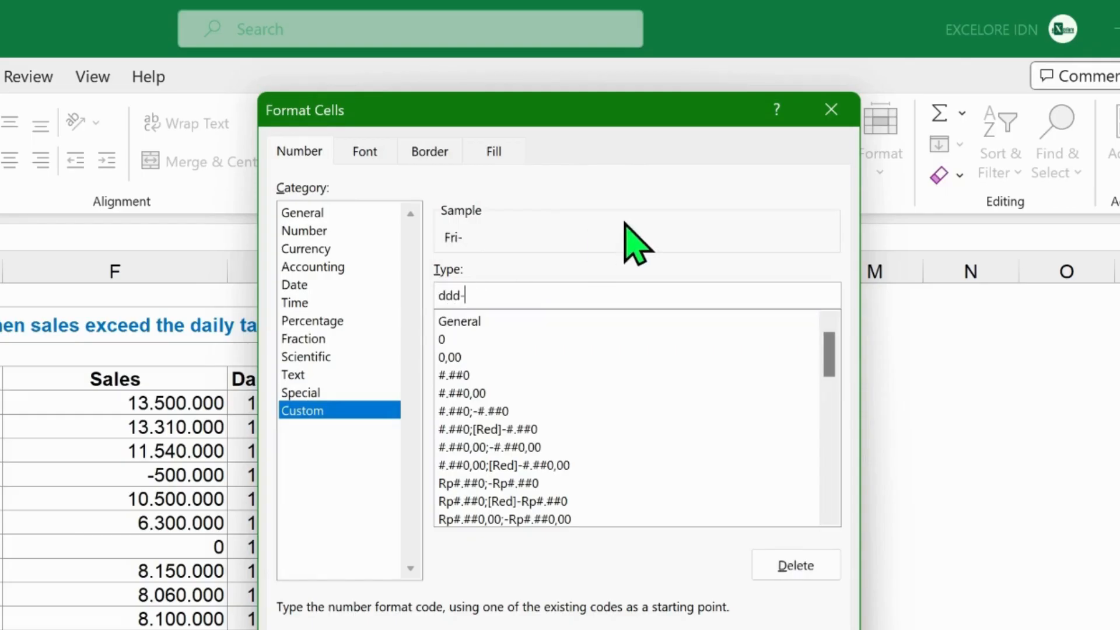
pyautogui.write('d-mm')
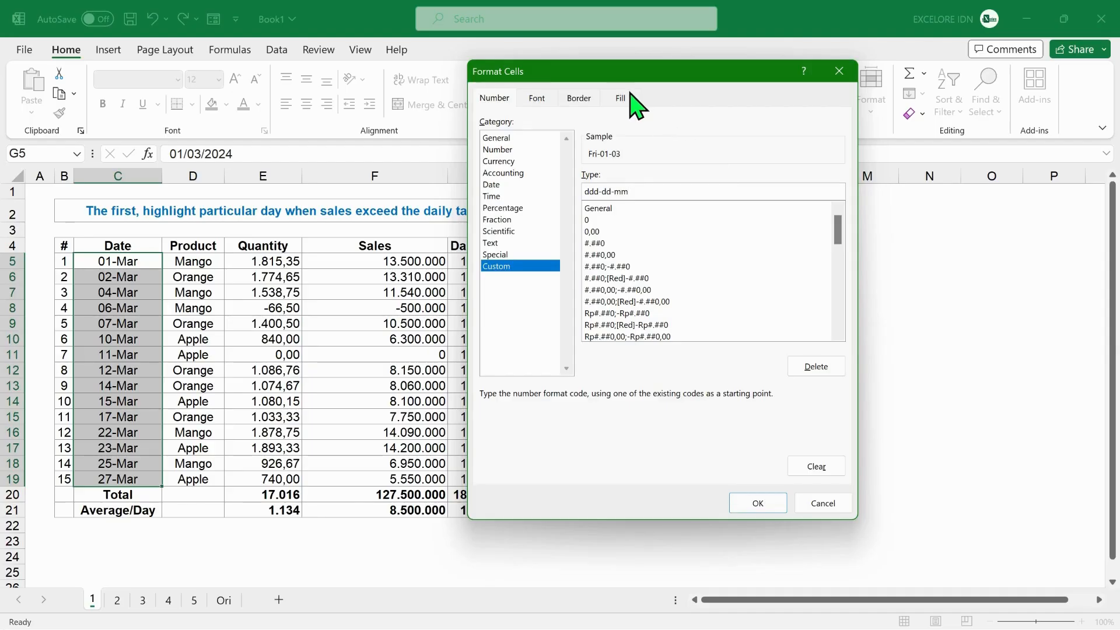
# Step: Add a light gold background fill to the rule's format and apply the rule to the Date cells
pyautogui.click(494, 151)
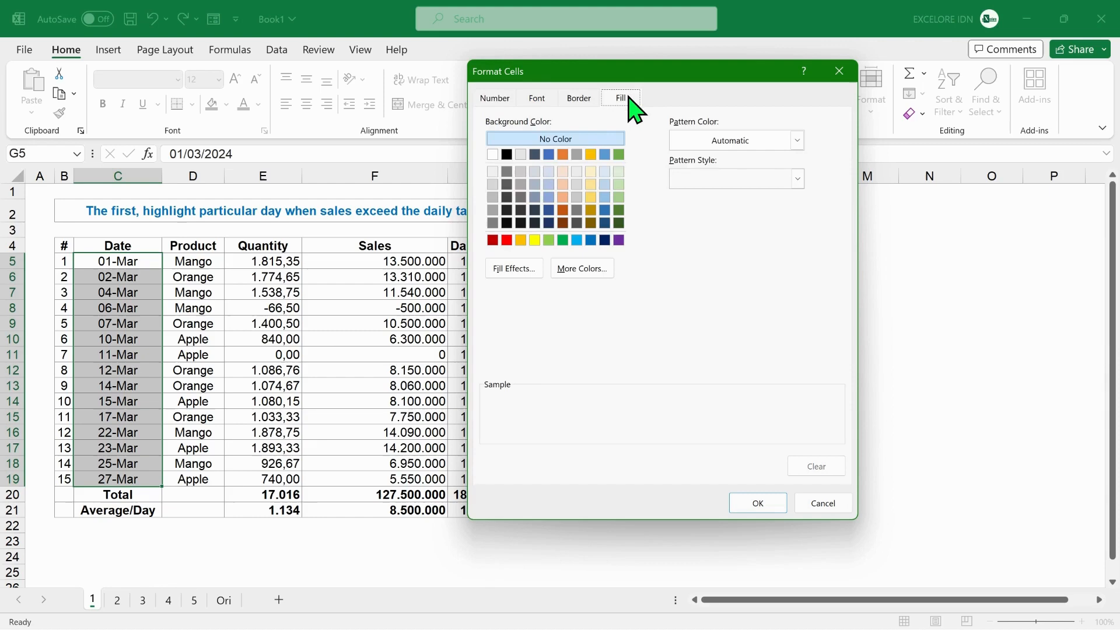
pyautogui.click(591, 171)
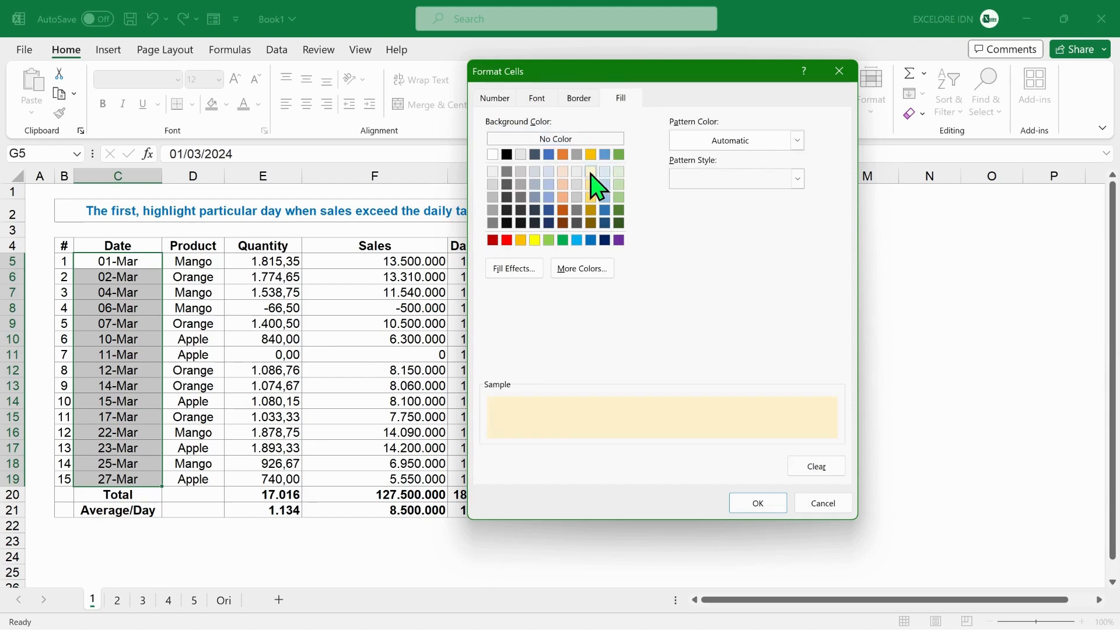
pyautogui.click(758, 504)
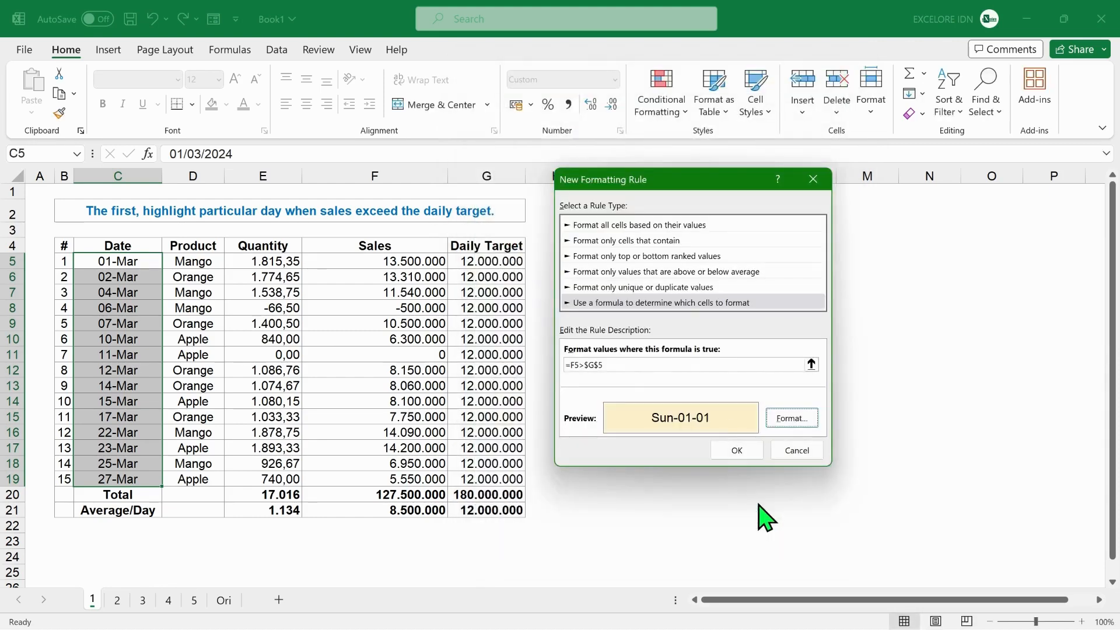
pyautogui.click(742, 451)
pyautogui.click(548, 273)
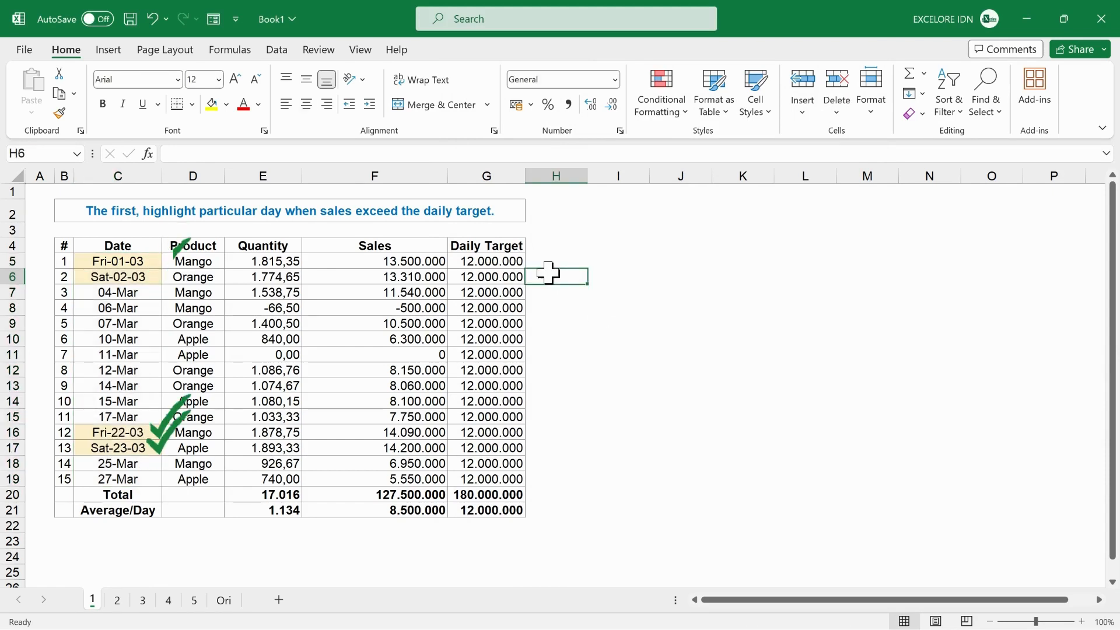
# Step: On sheet 2, start a formula-based conditional formatting rule for the Sales values in F5:F19
pyautogui.hotkey('ctrl', 'pagedown')
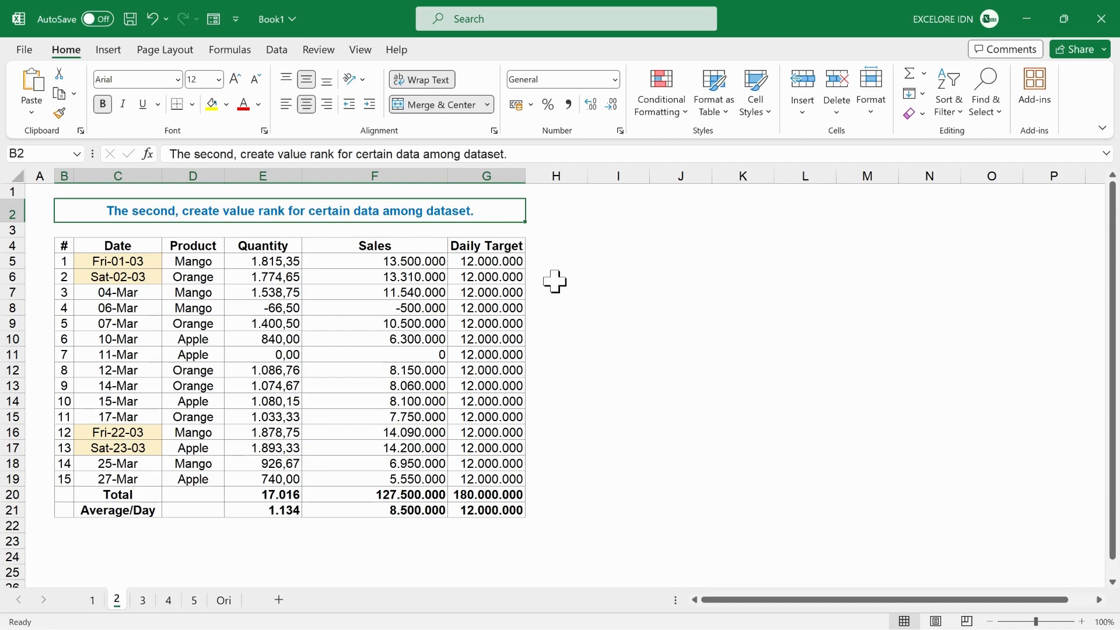
pyautogui.click(415, 267)
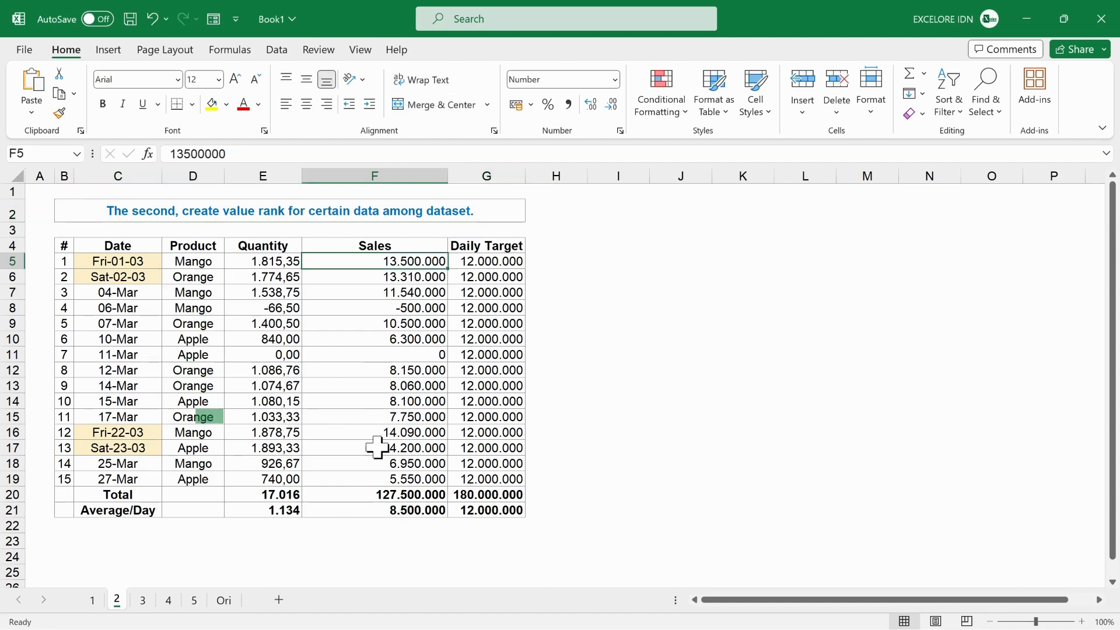
pyautogui.keyDown('shift'); pyautogui.click(371, 477); pyautogui.keyUp('shift')
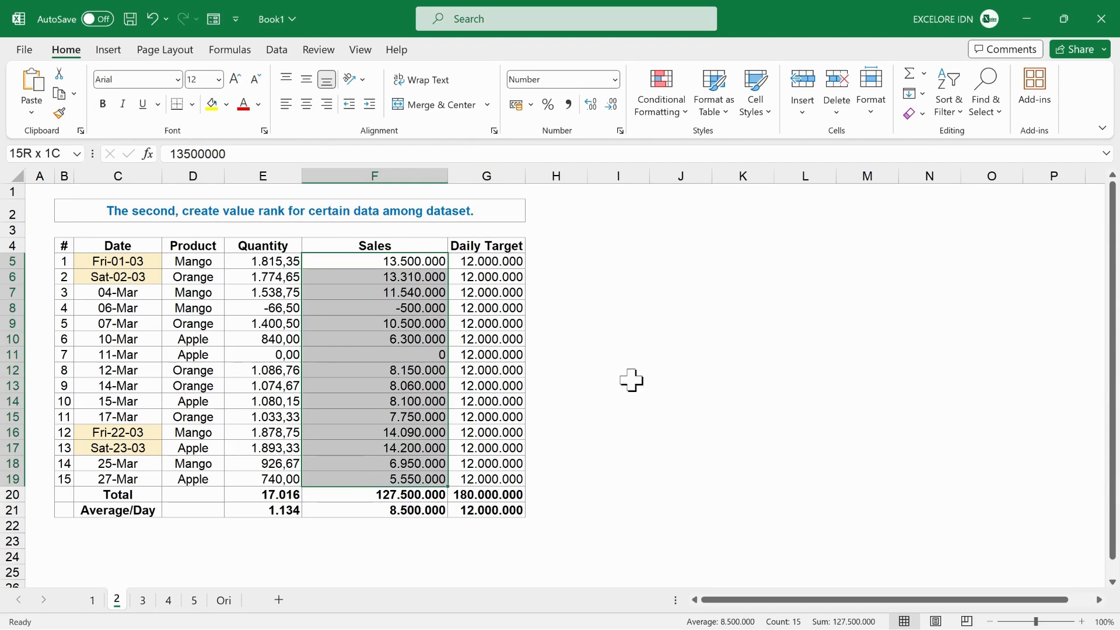
pyautogui.click(686, 112)
pyautogui.click(694, 306)
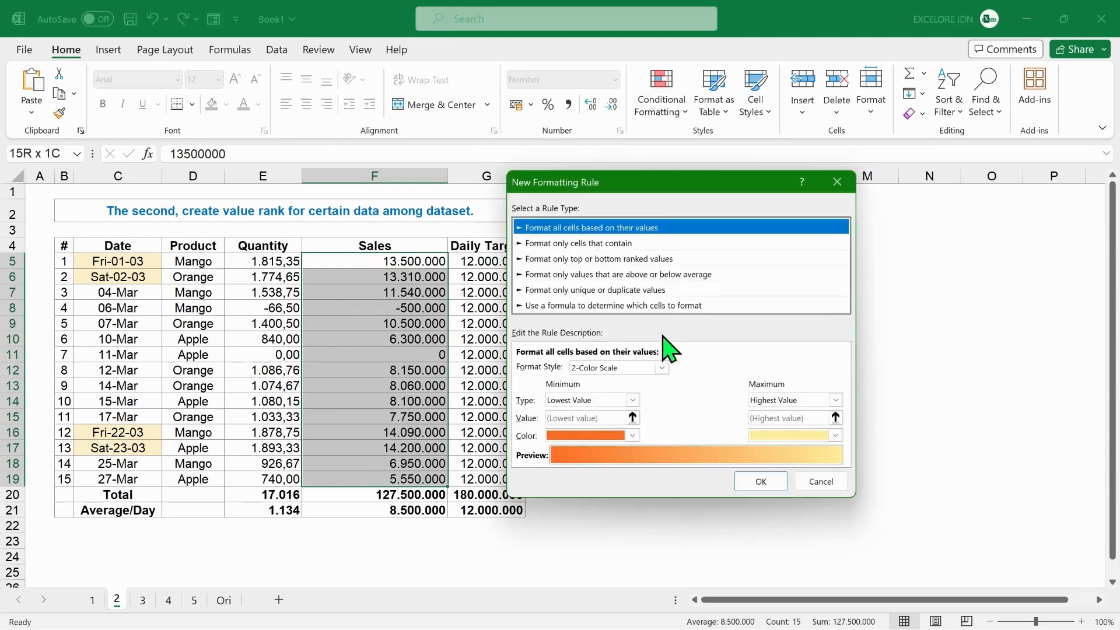
pyautogui.moveTo(648, 196); pyautogui.dragTo(676, 210)
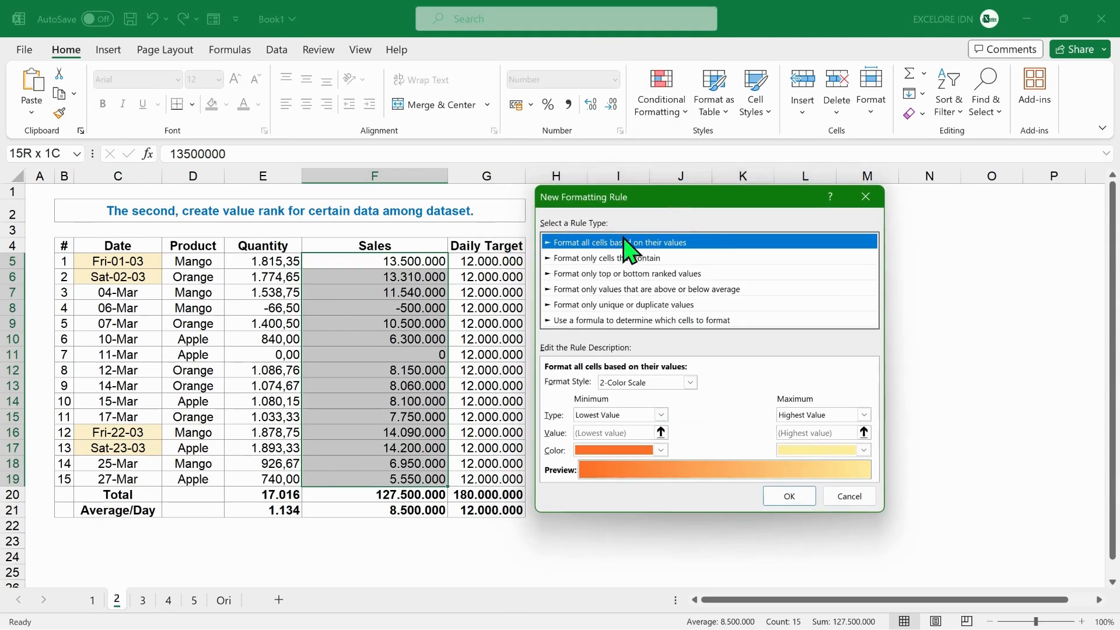
pyautogui.click(582, 324)
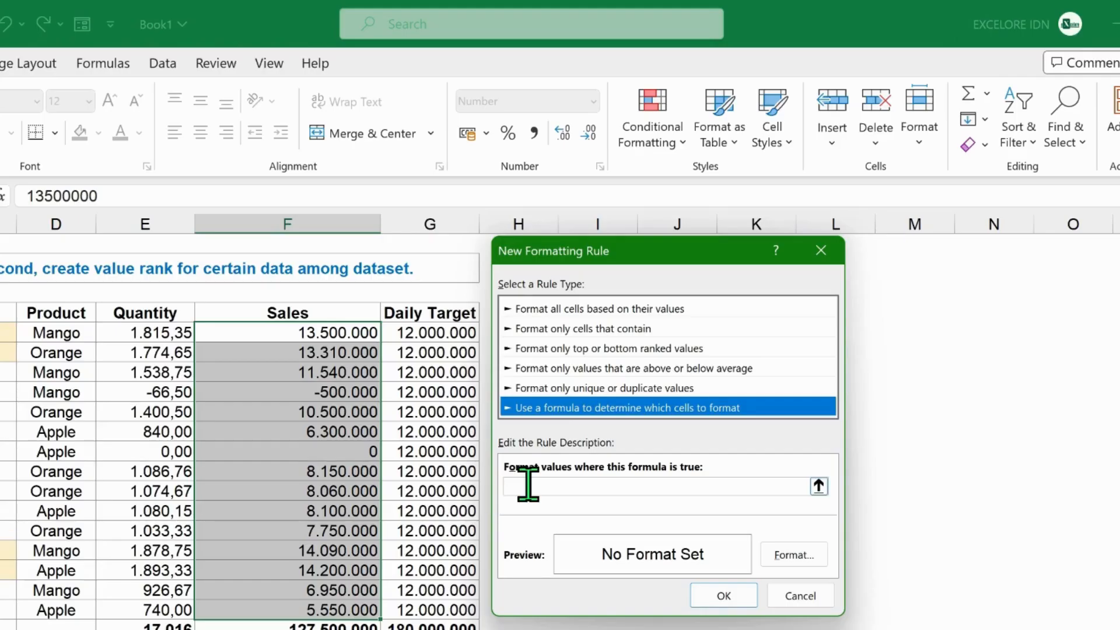
# Step: Enter the rule condition =D5="Orange" so that it tests the product of each row
pyautogui.click(527, 484)
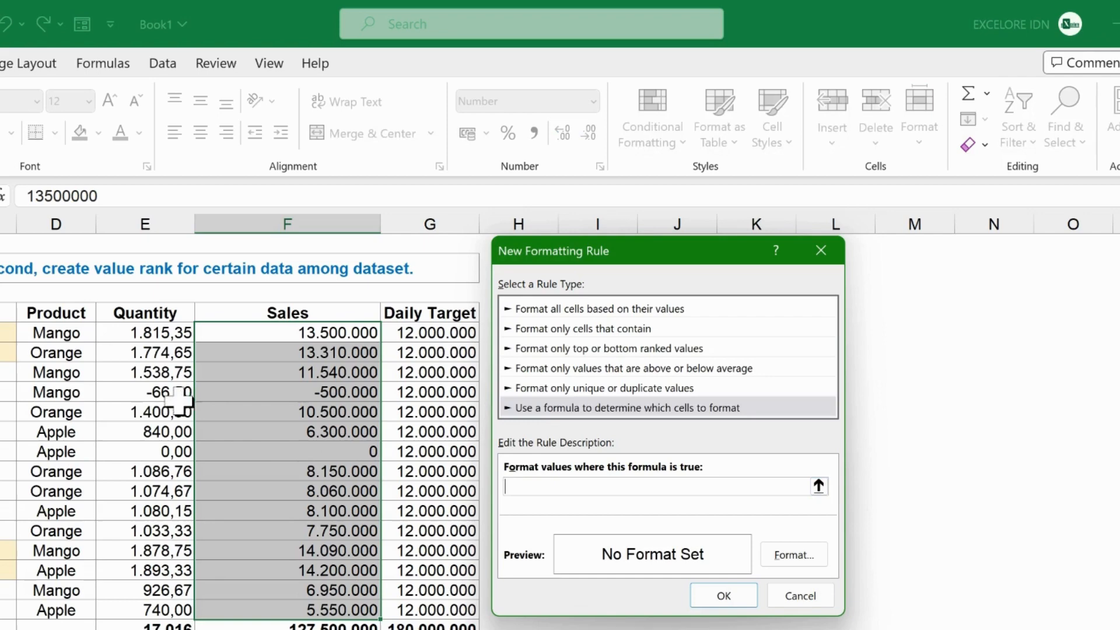
pyautogui.click(53, 332)
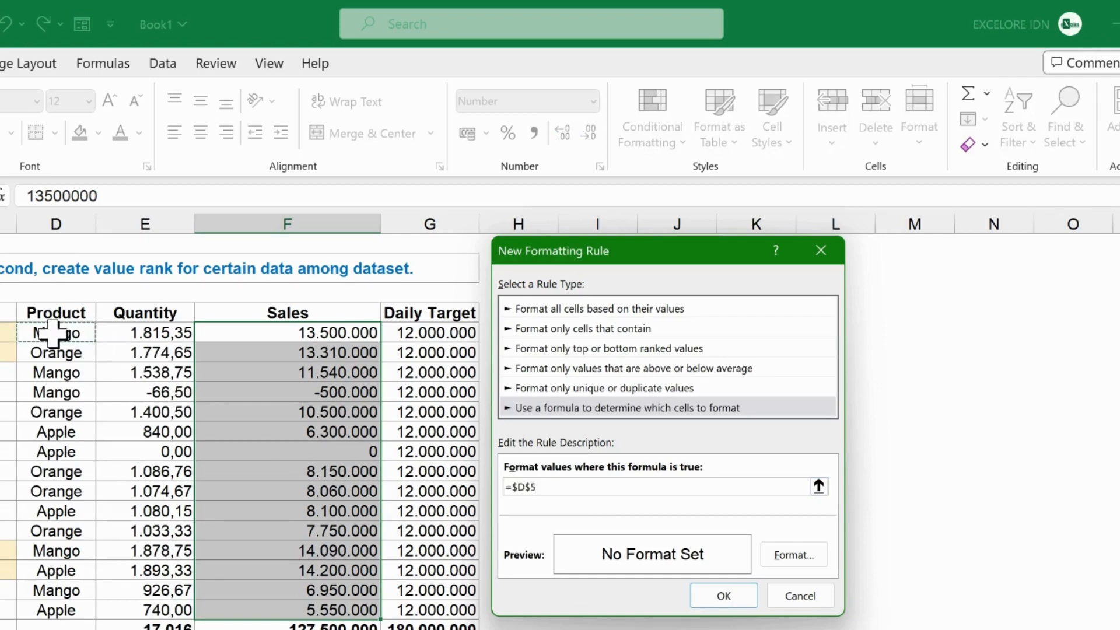
pyautogui.press('F4')
pyautogui.press('F4')
pyautogui.press('F4')
pyautogui.write('="Orang')
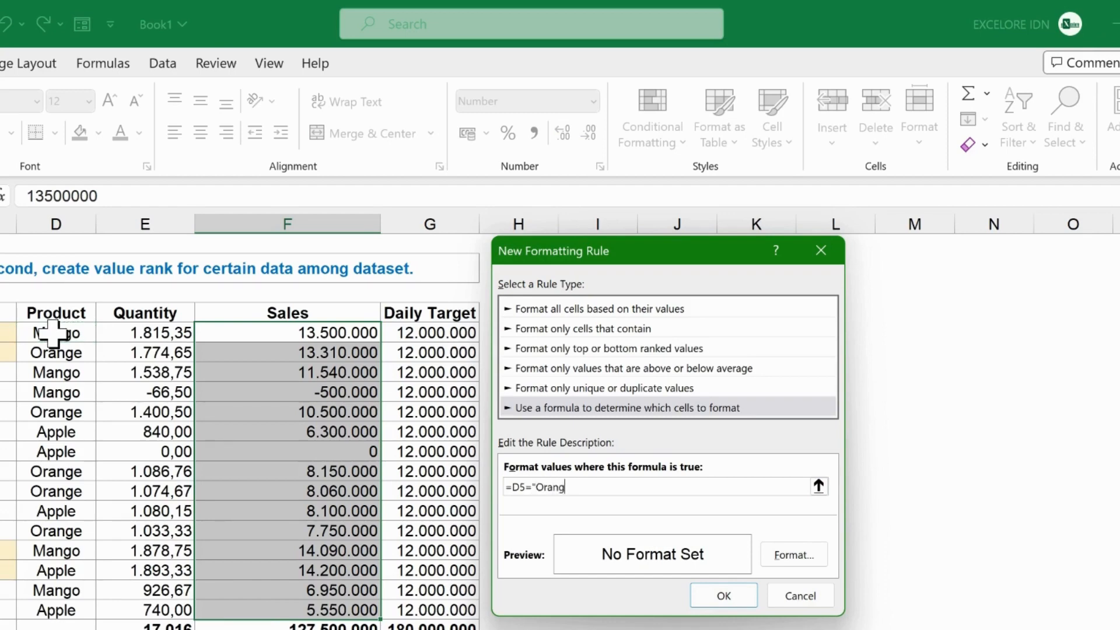
pyautogui.write('e"')
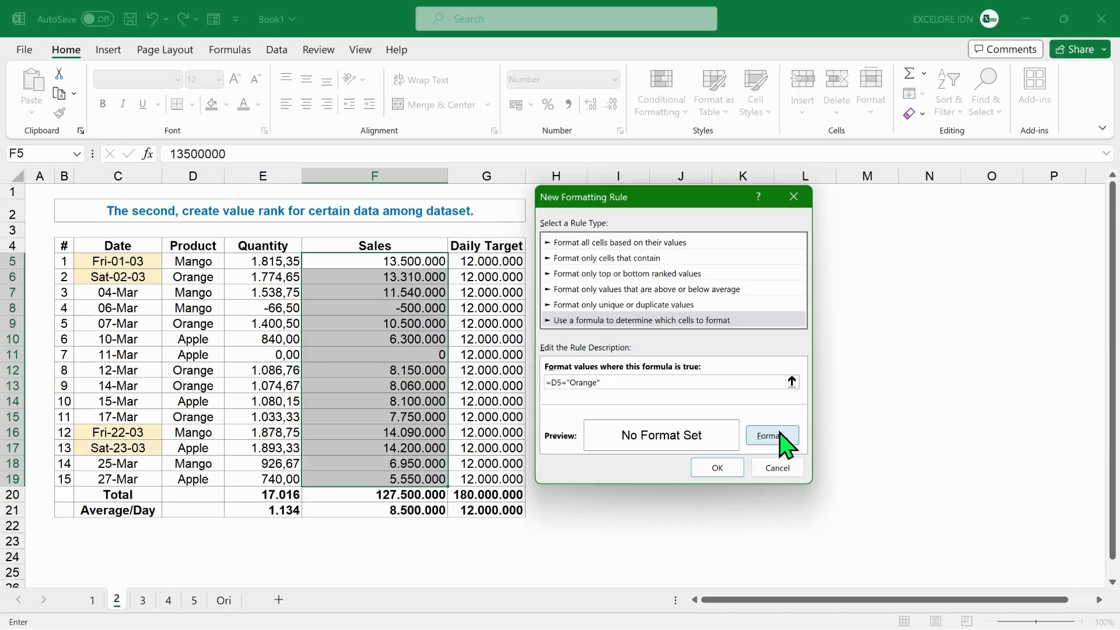
# Step: Give the rule's format the custom number code [>10000000]"Orange-Top" #.###;"Orange-Low" #.###
pyautogui.click(770, 436)
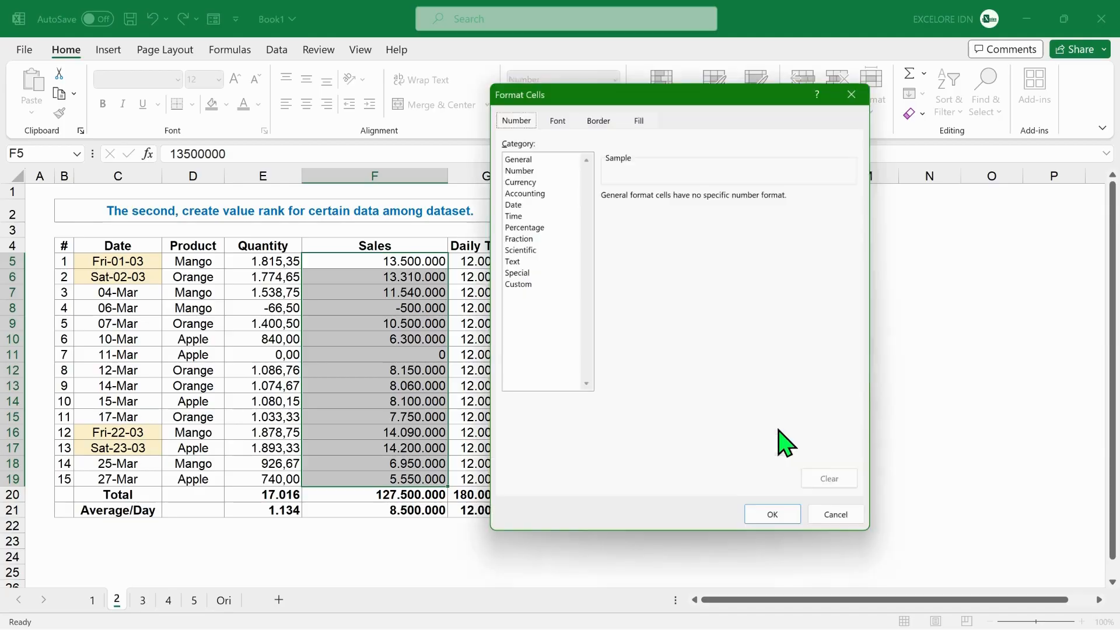
pyautogui.click(517, 286)
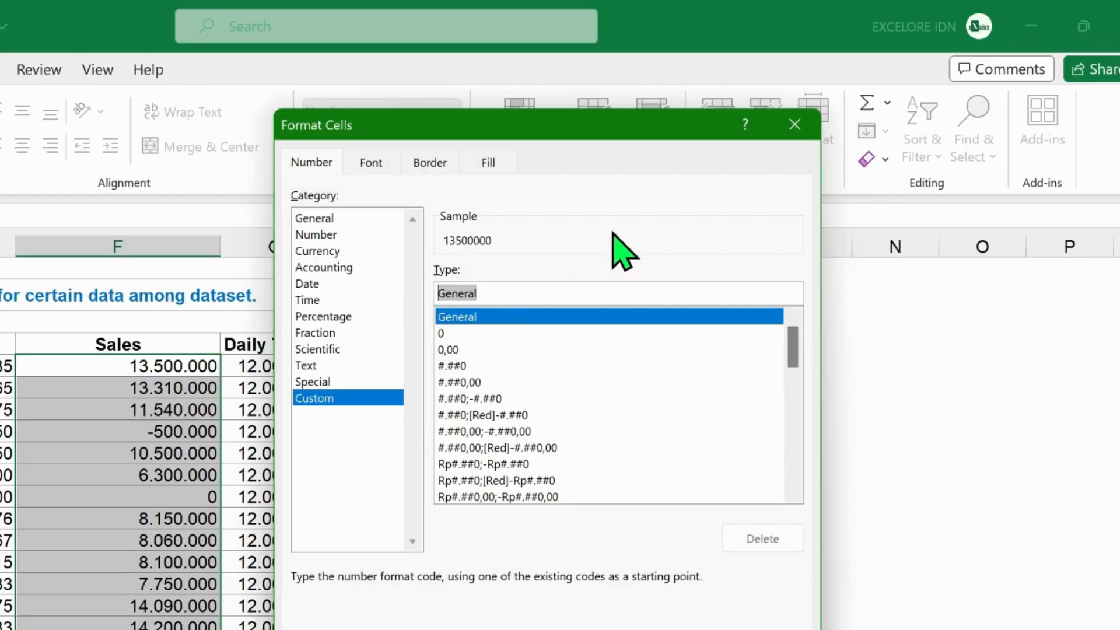
pyautogui.write('[')
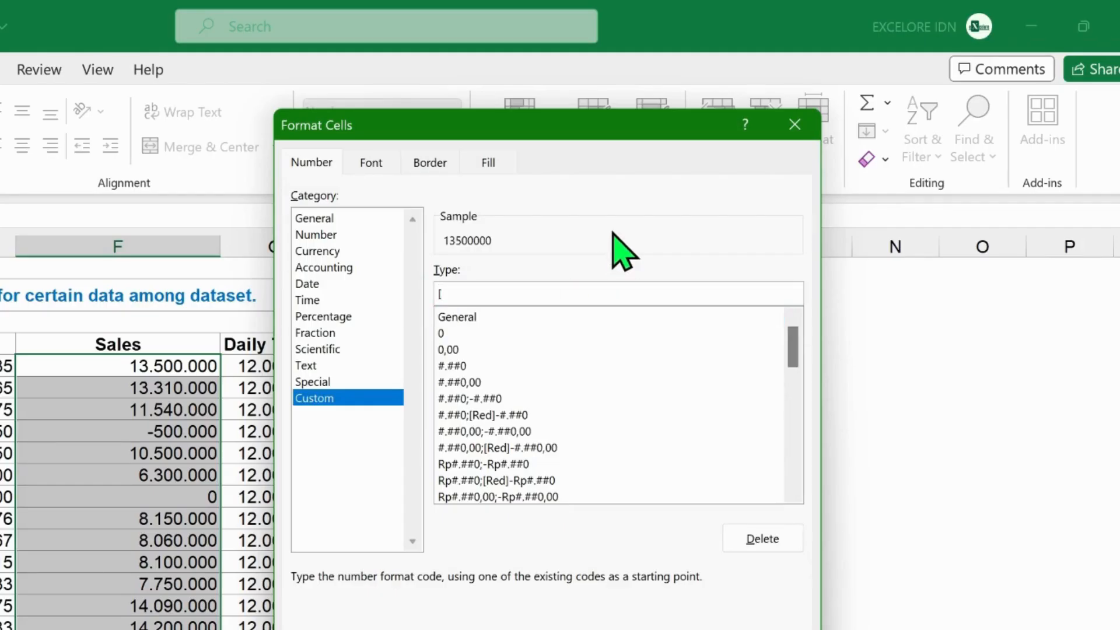
pyautogui.write('>10000000]"Orange-')
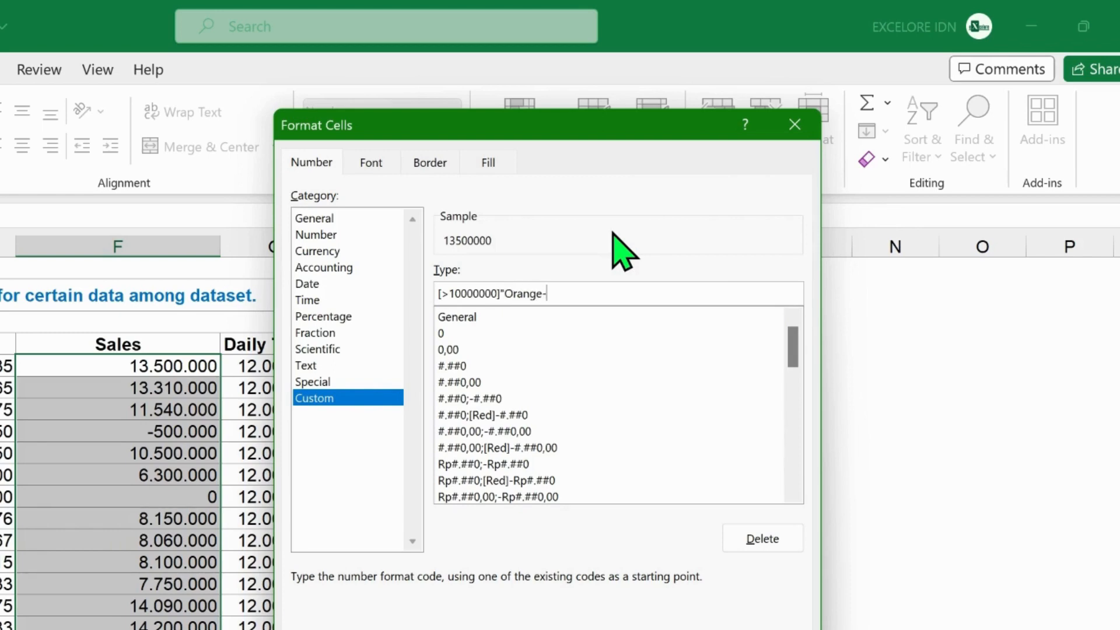
pyautogui.write('Top" #')
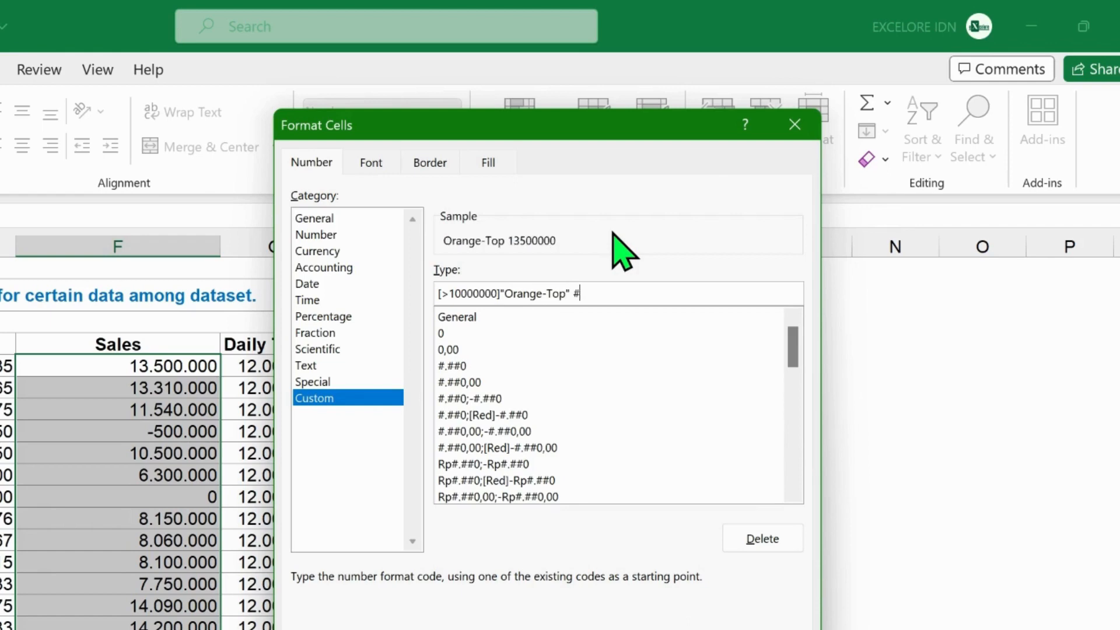
pyautogui.write('.###;"Orange')
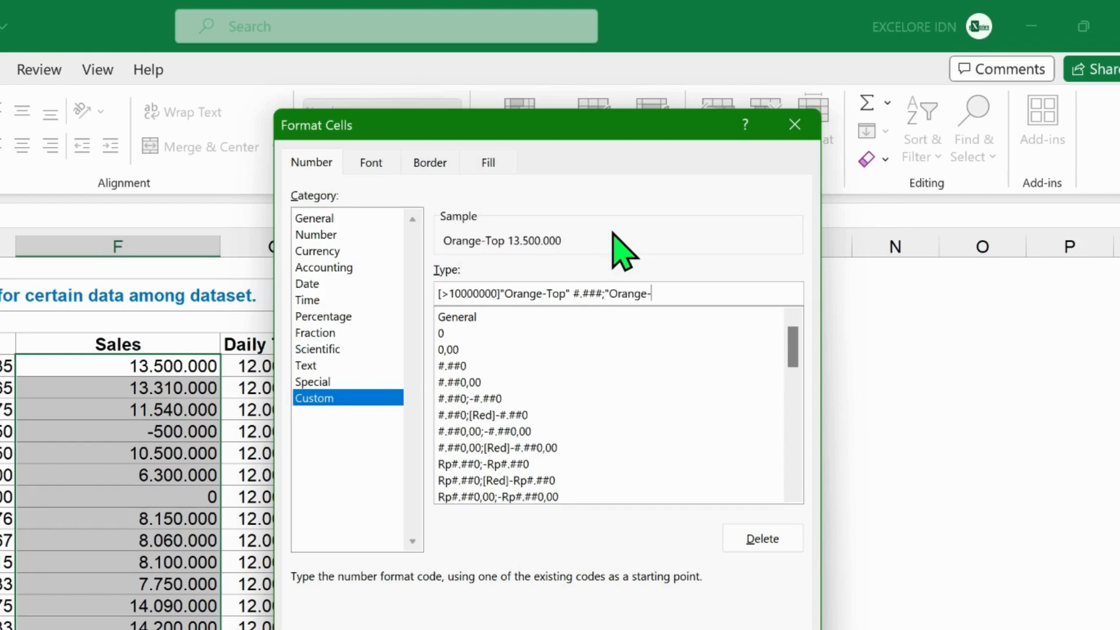
pyautogui.write('-Low" #.###')
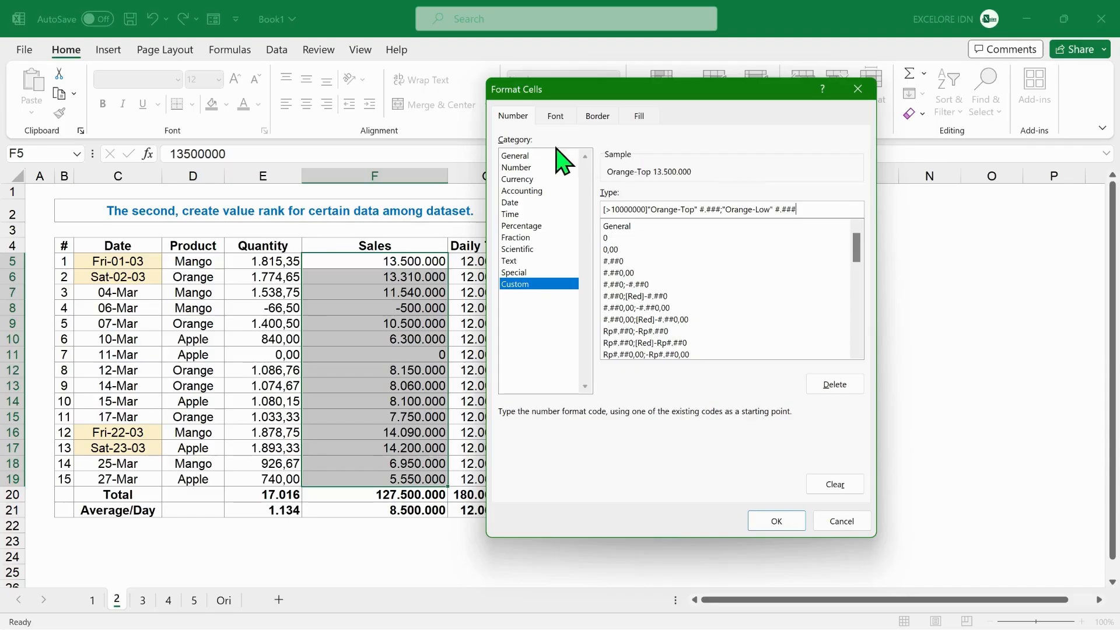
# Step: Set the rule's font style to Italic and apply the rule to the Sales cells
pyautogui.click(561, 116)
pyautogui.click(716, 185)
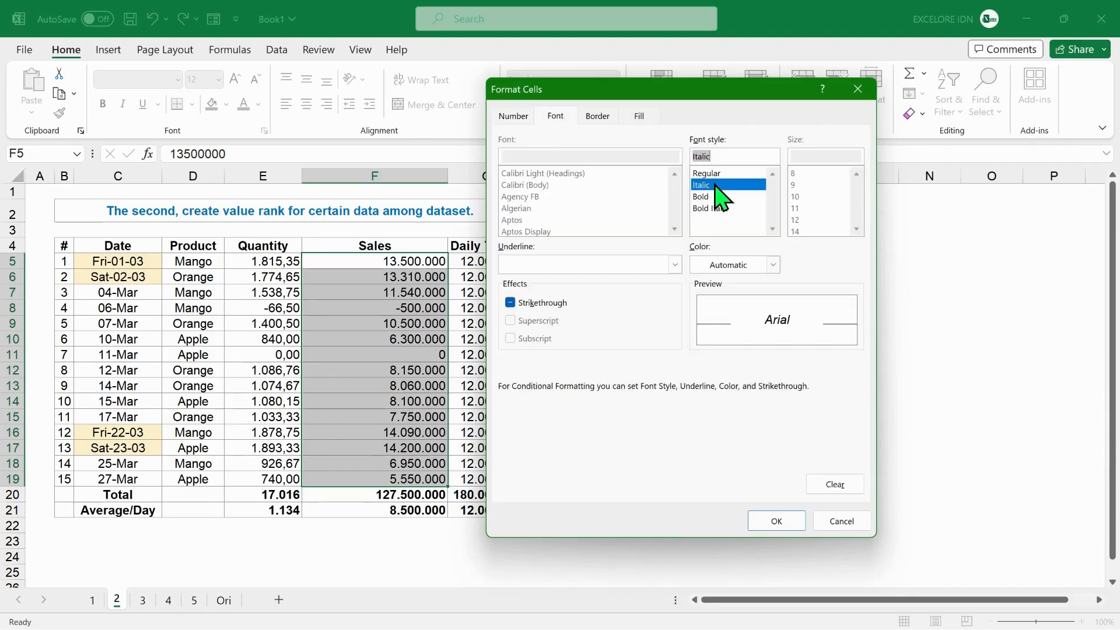
pyautogui.click(759, 519)
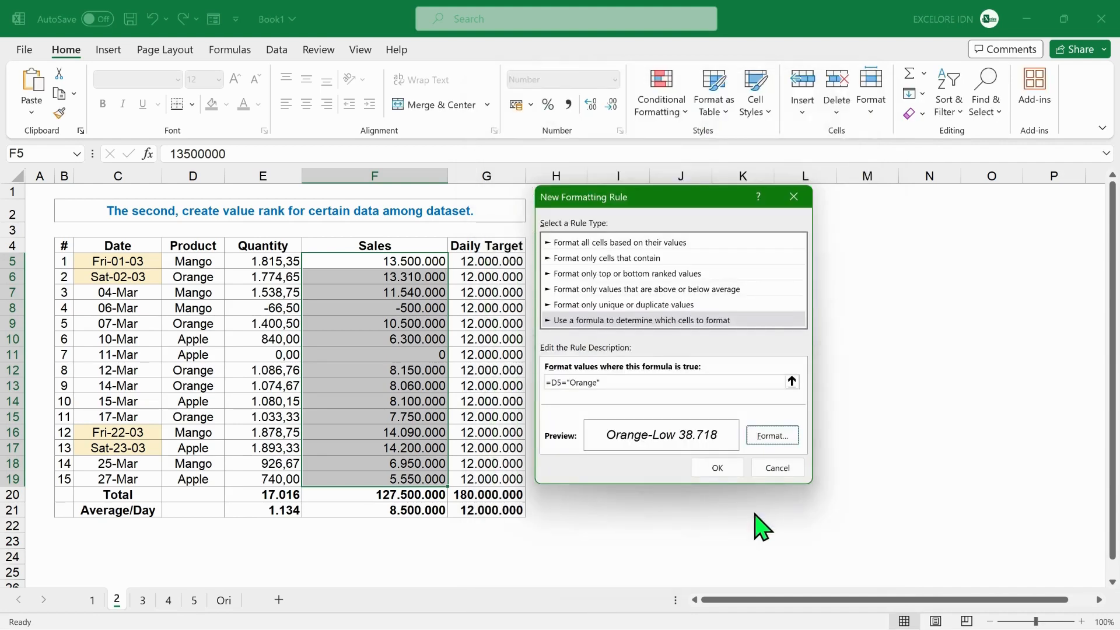
pyautogui.click(717, 467)
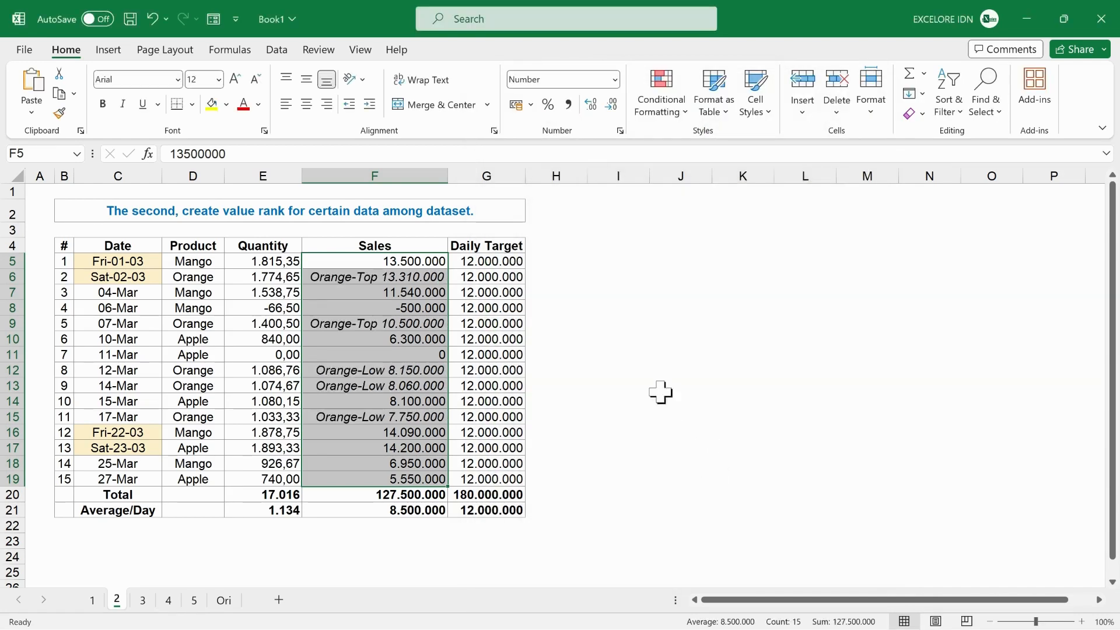
# Step: On sheet 3, start a conditional formatting rule for the Quantity values in E5:E19 that formats values above the average
pyautogui.click(561, 261)
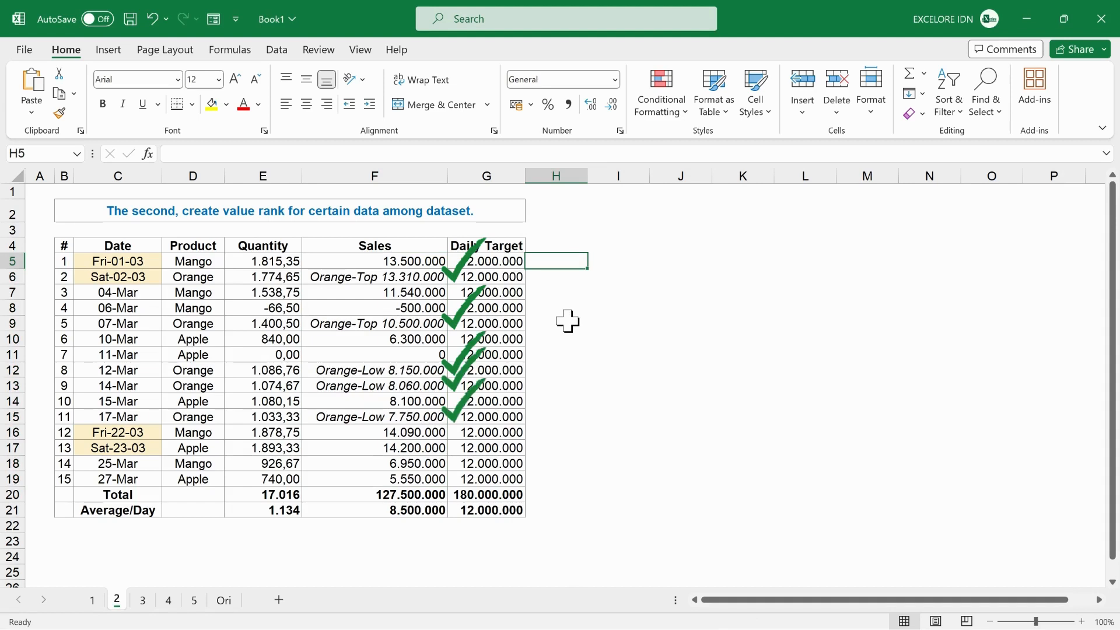
pyautogui.hotkey('ctrl', 'pagedown')
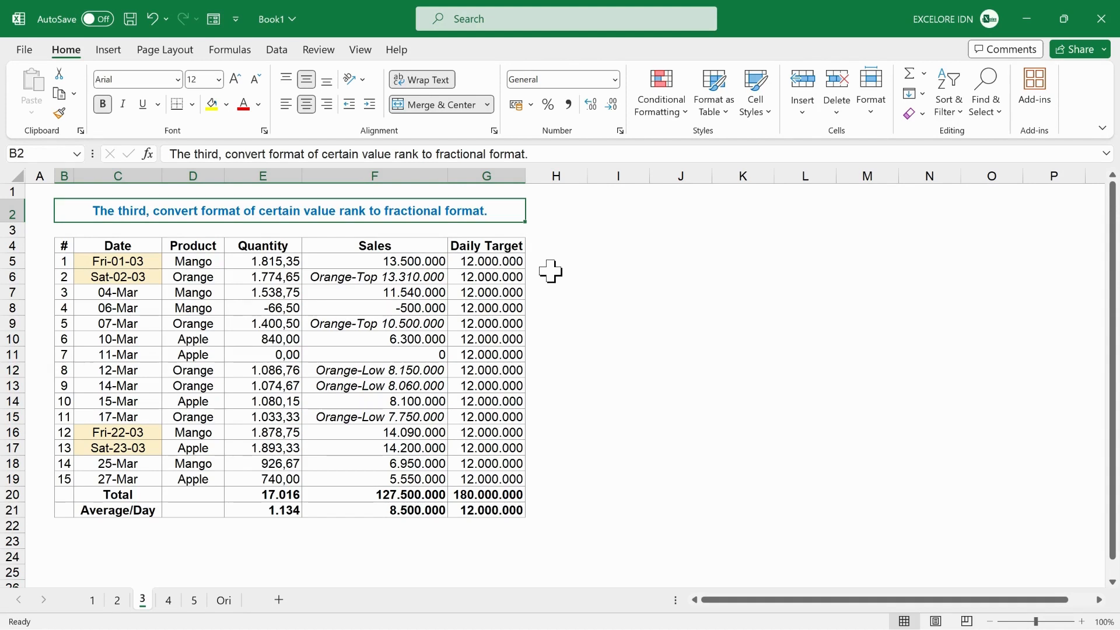
pyautogui.click(280, 261)
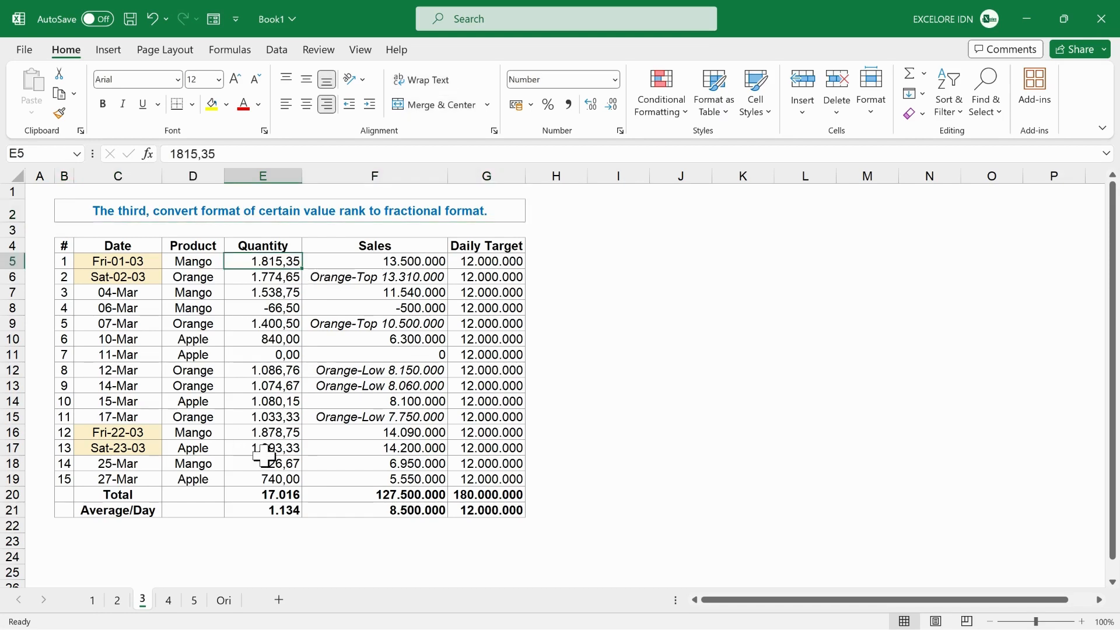
pyautogui.keyDown('shift'); pyautogui.click(275, 479); pyautogui.keyUp('shift')
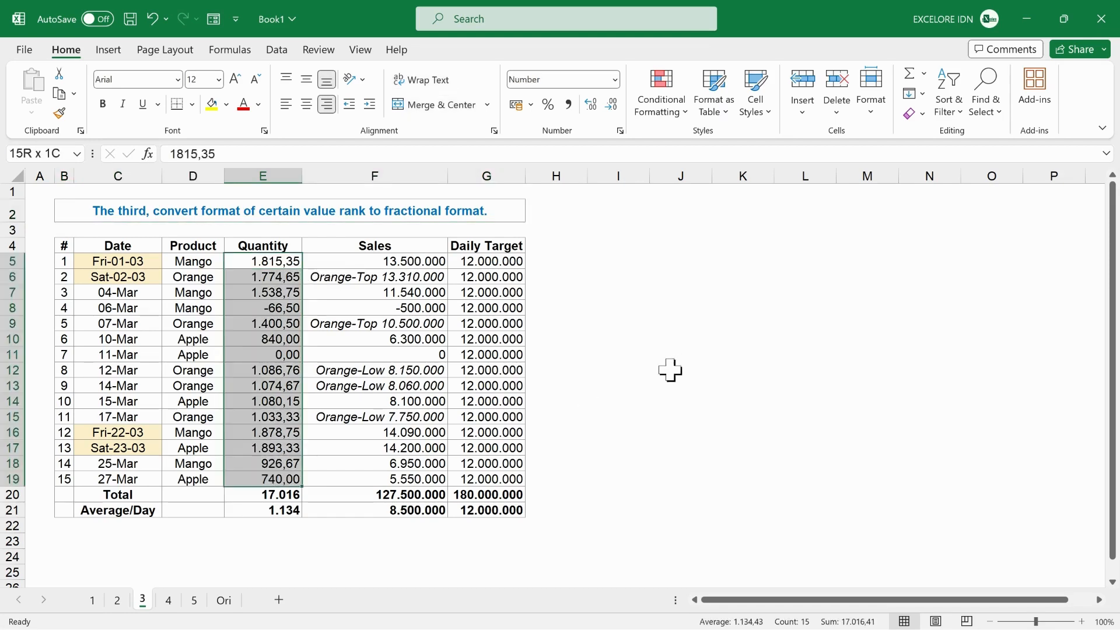
pyautogui.click(686, 111)
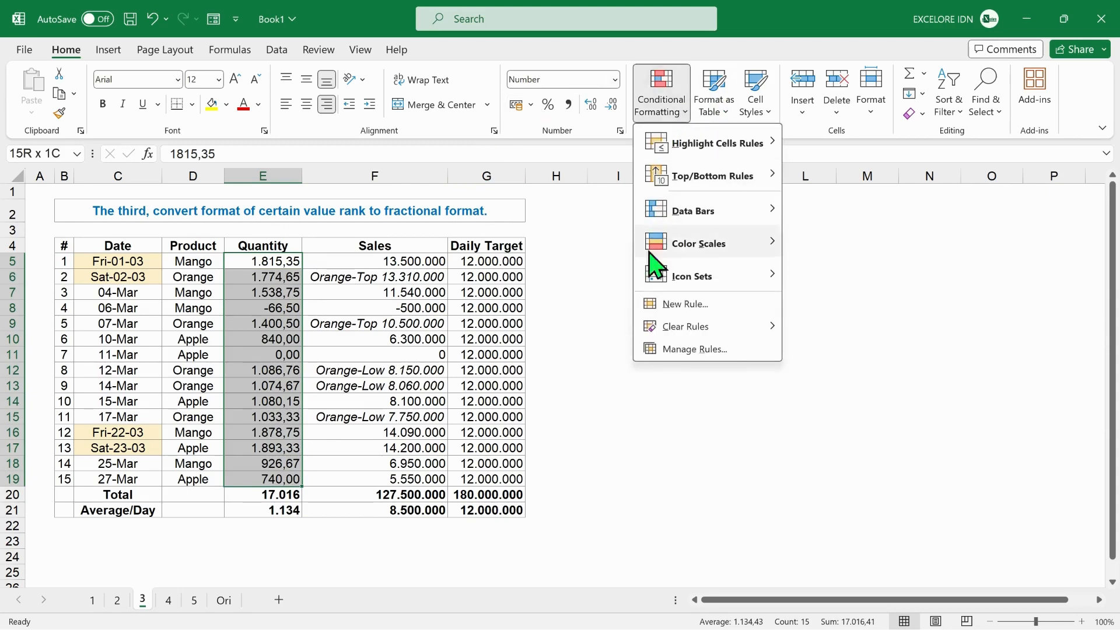
pyautogui.click(651, 304)
pyautogui.moveTo(610, 200); pyautogui.dragTo(669, 233)
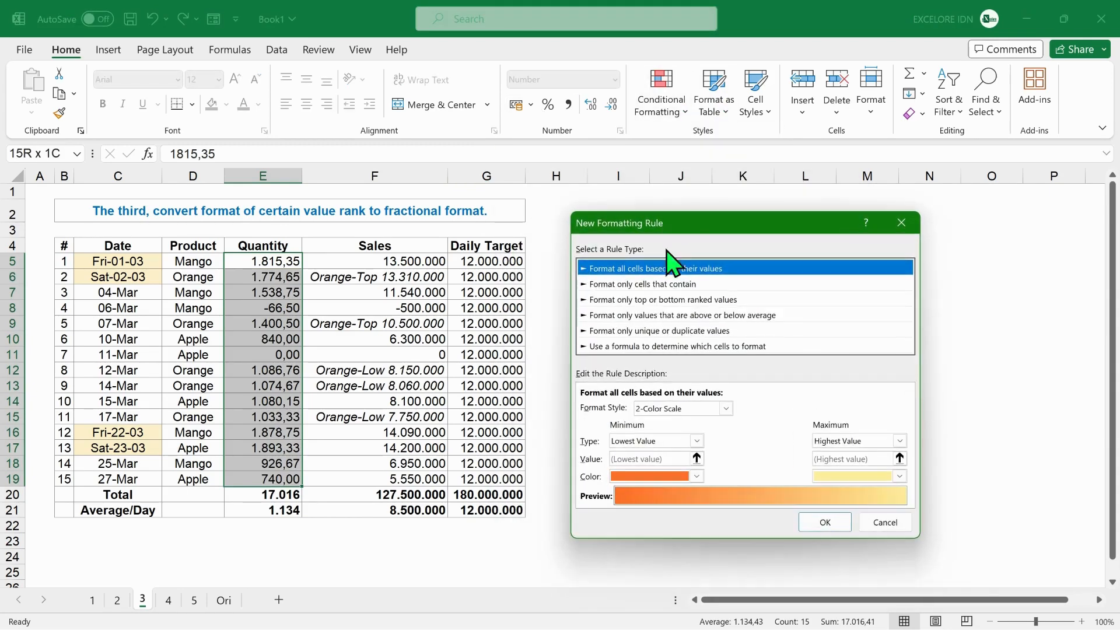
pyautogui.click(686, 316)
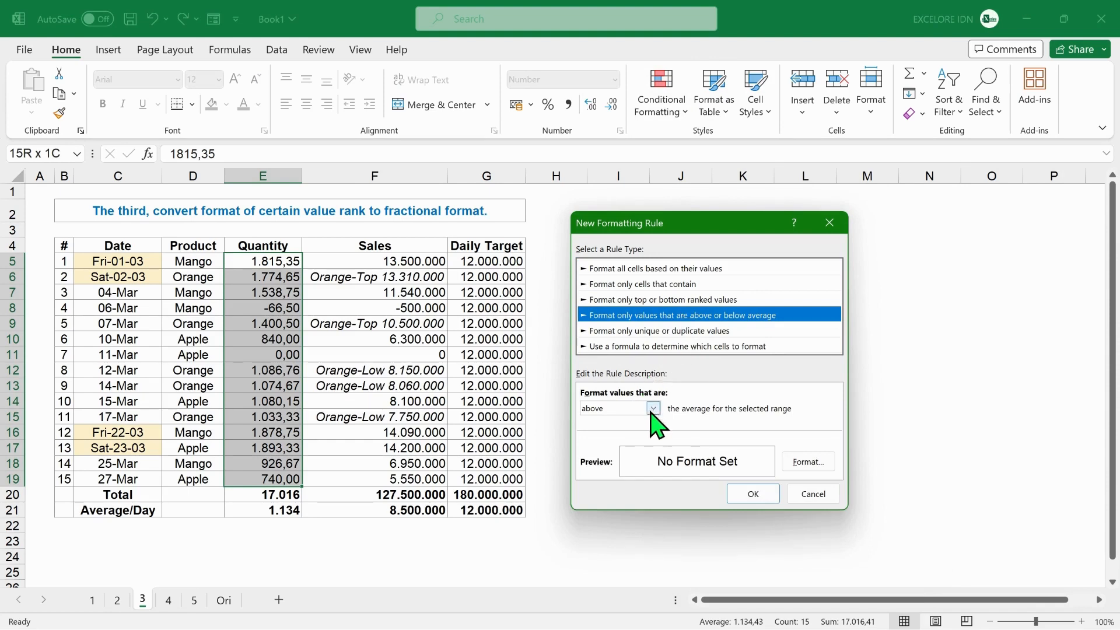
# Step: Give the above-average rule's format the custom number code # #/# "Kg" to show fractions with a unit
pyautogui.click(811, 467)
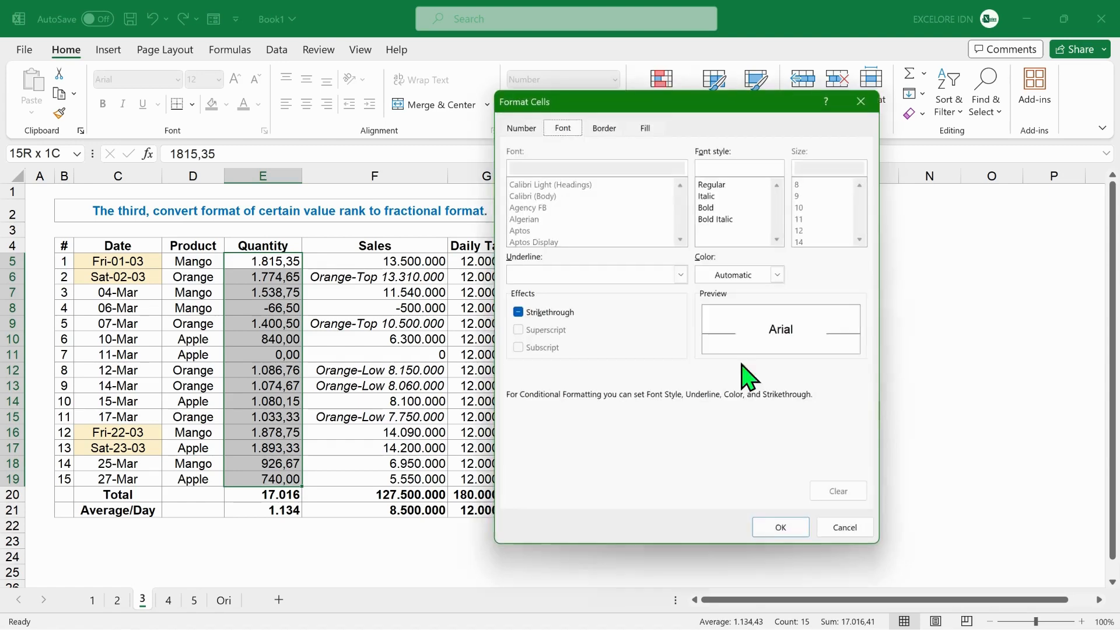
pyautogui.click(520, 127)
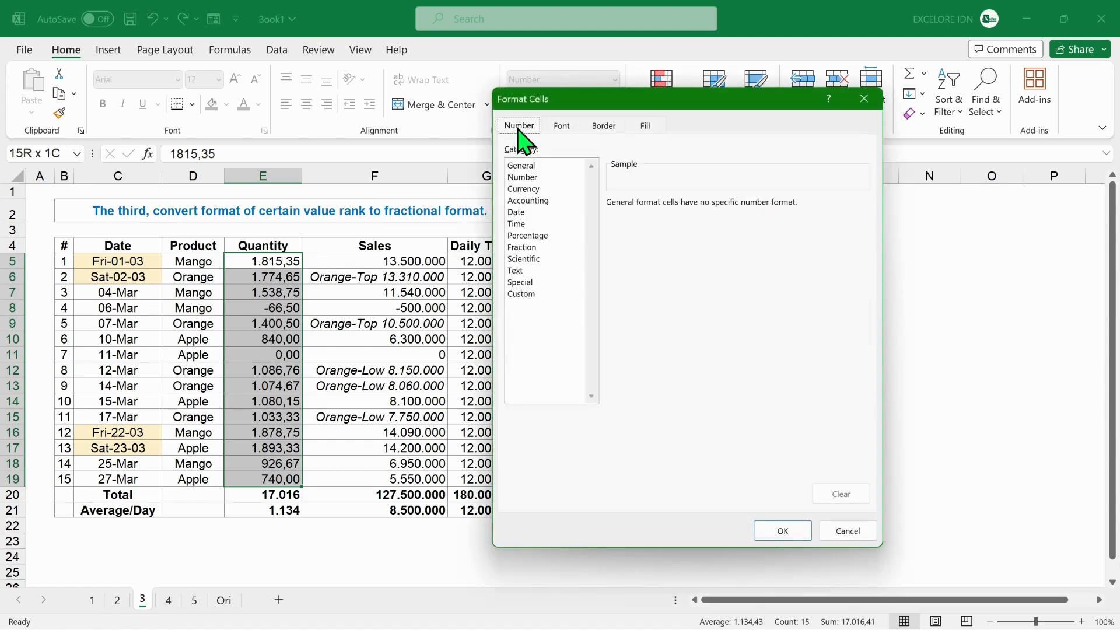
pyautogui.click(530, 295)
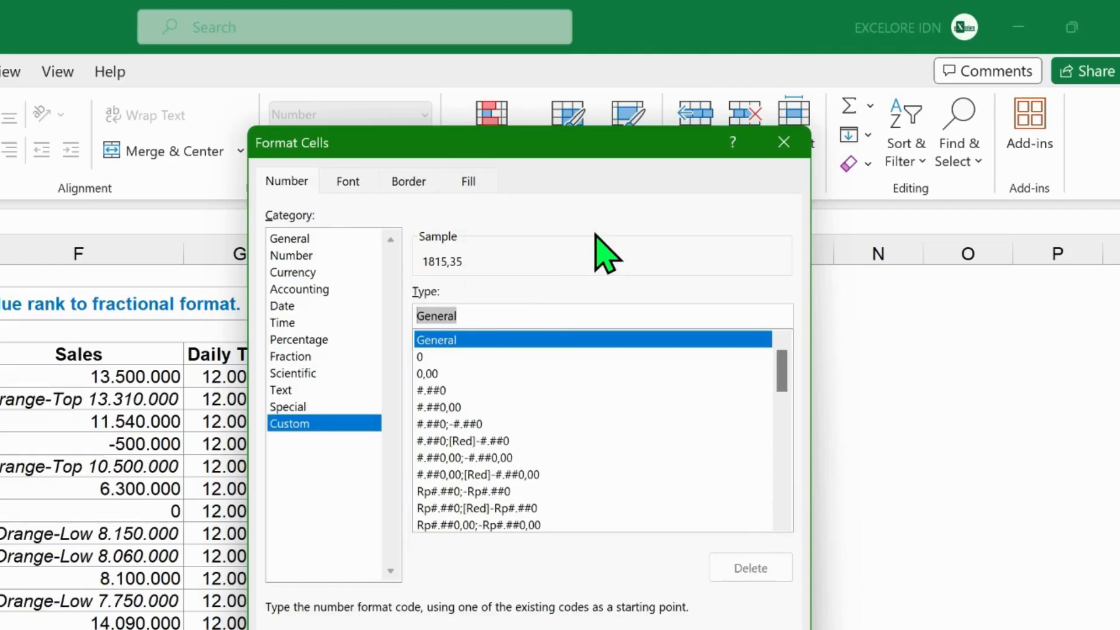
pyautogui.write('#')
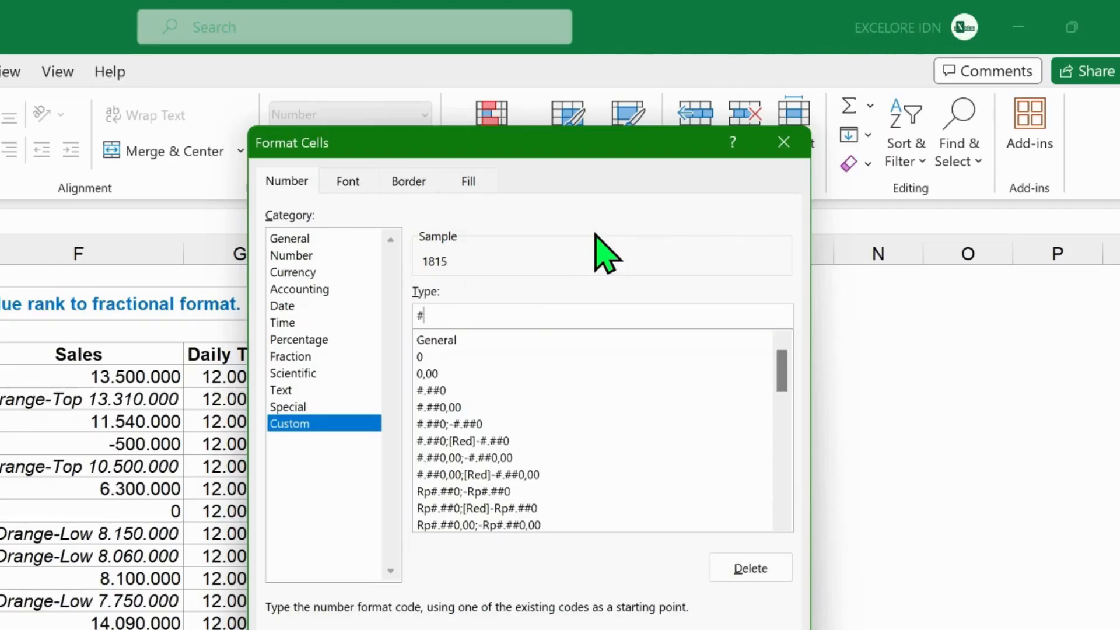
pyautogui.write(' #/# "Kg"')
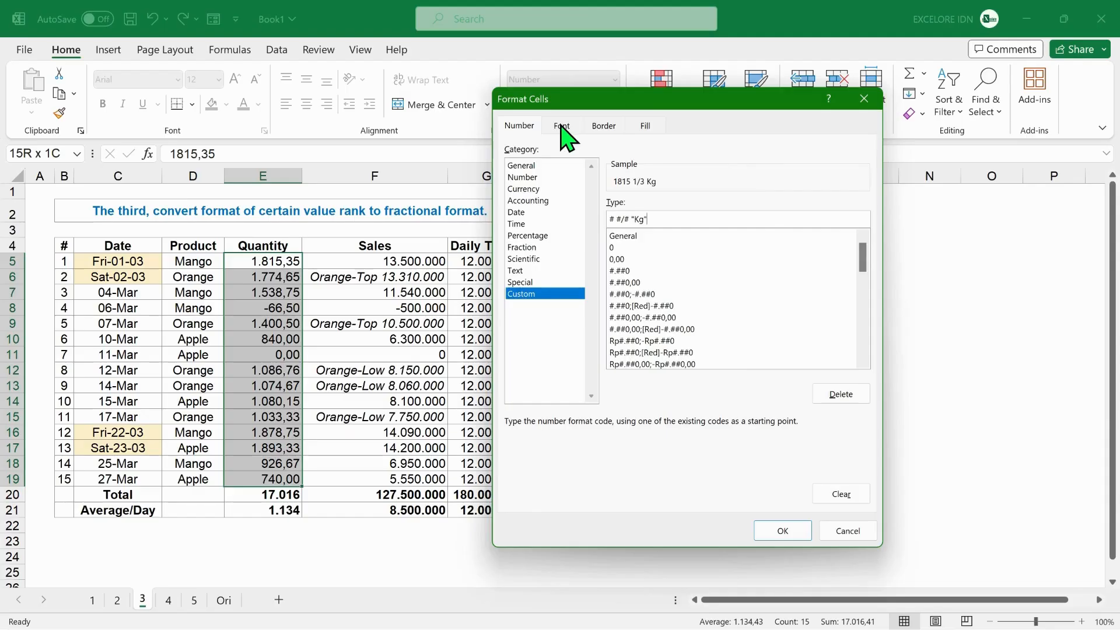
# Step: Set the rule's font color to the standard blue and apply the rule to the Quantity cells
pyautogui.click(347, 181)
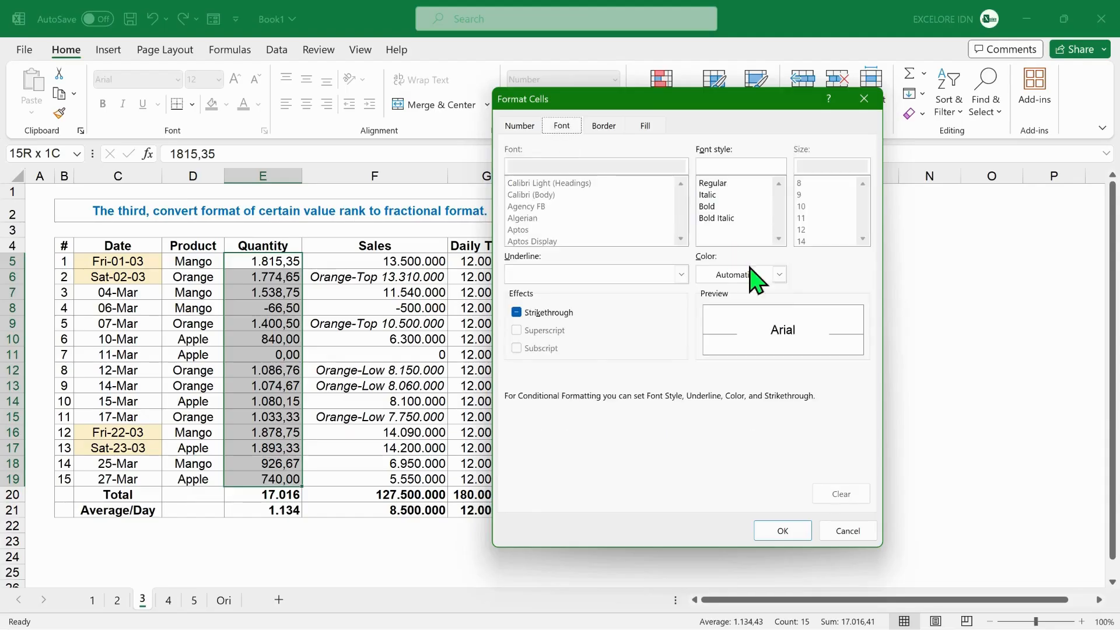
pyautogui.click(662, 396)
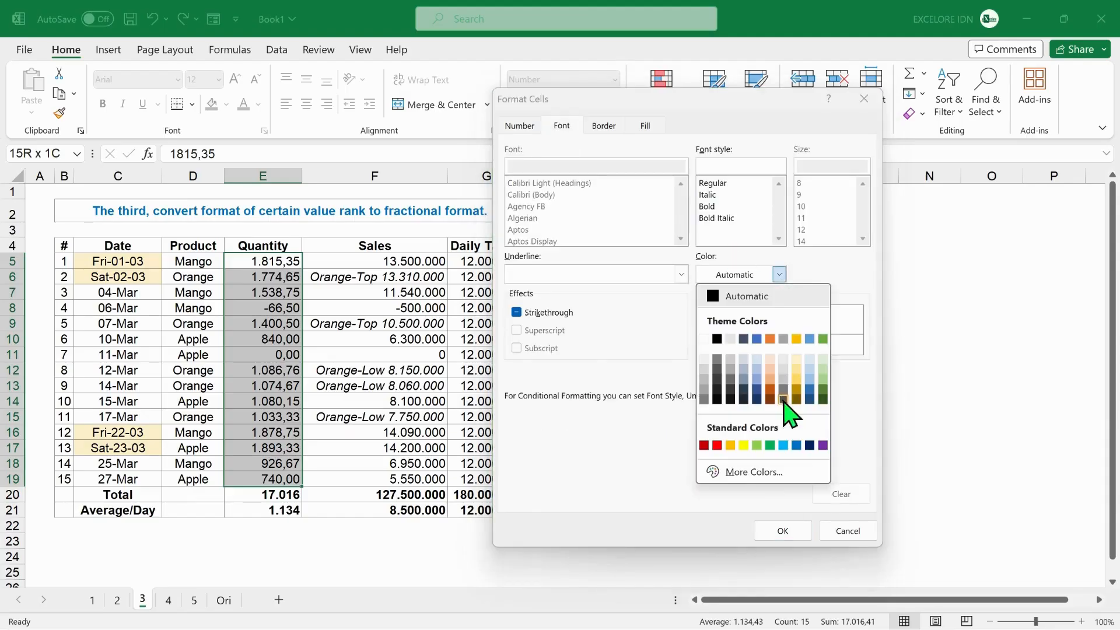
pyautogui.click(796, 445)
pyautogui.click(783, 531)
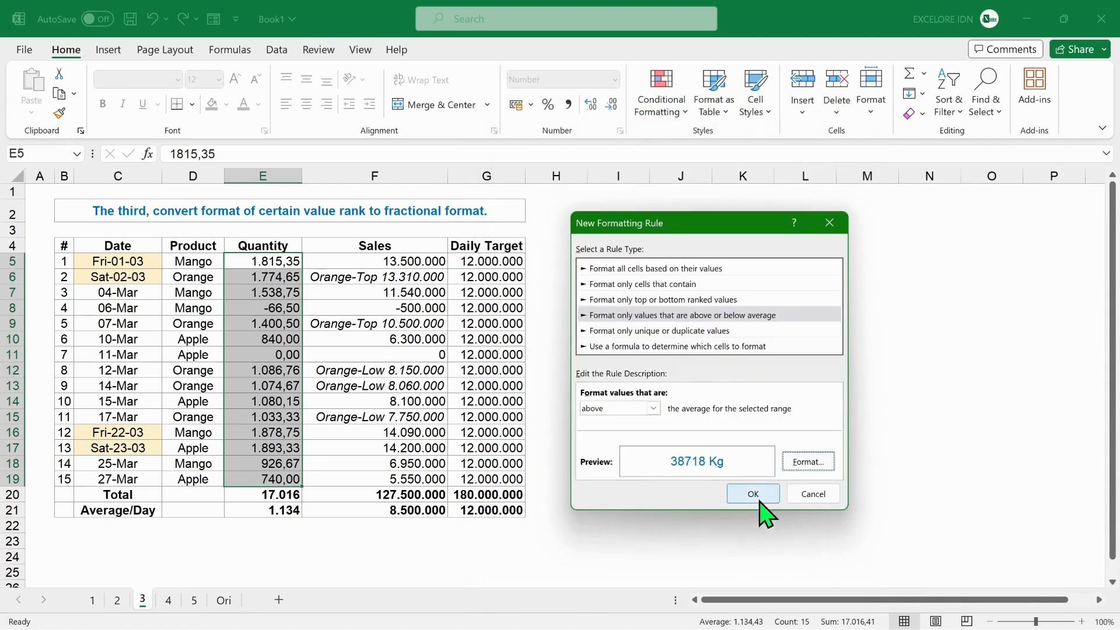
pyautogui.click(754, 495)
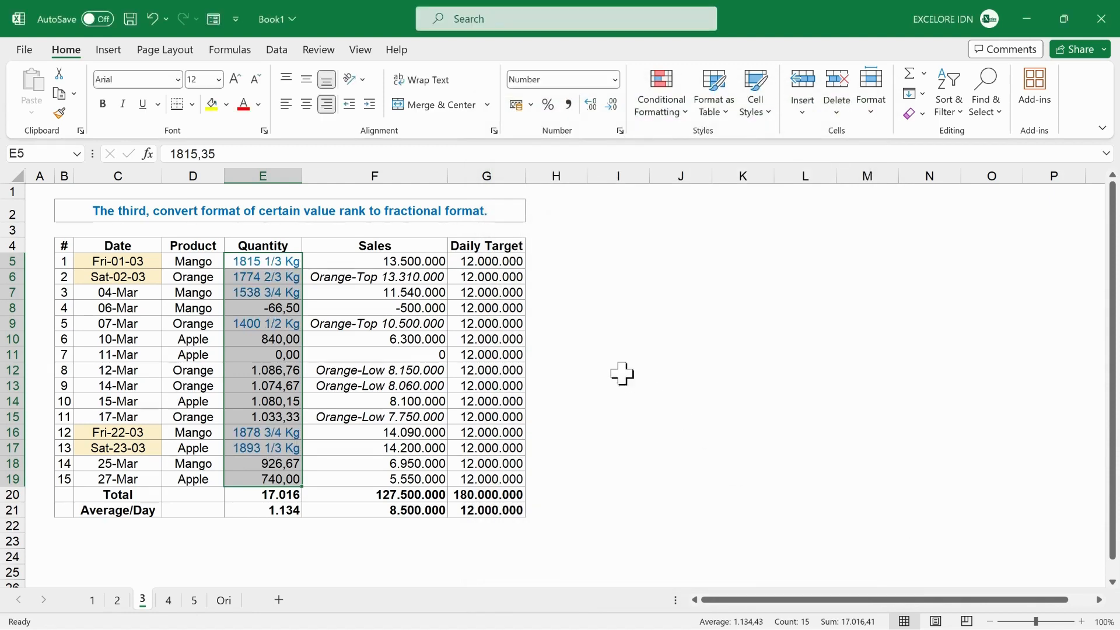
pyautogui.click(546, 274)
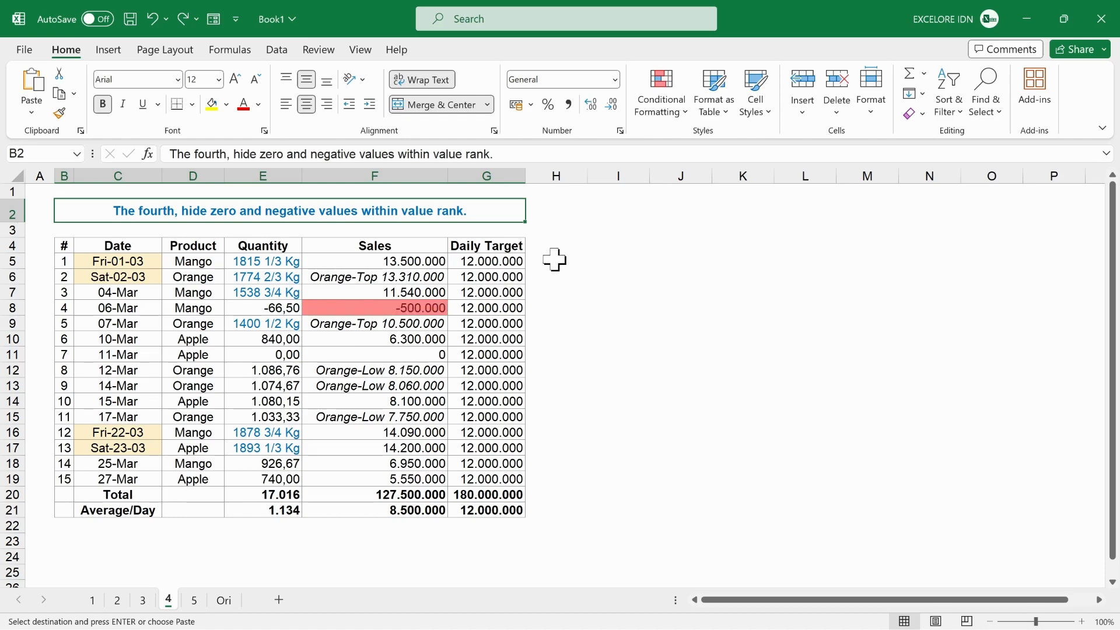
# Step: On sheet 4, start a formula-based conditional formatting rule for the Sales values in F5:F19
pyautogui.click(428, 261)
pyautogui.keyDown('shift'); pyautogui.click(411, 478); pyautogui.keyUp('shift')
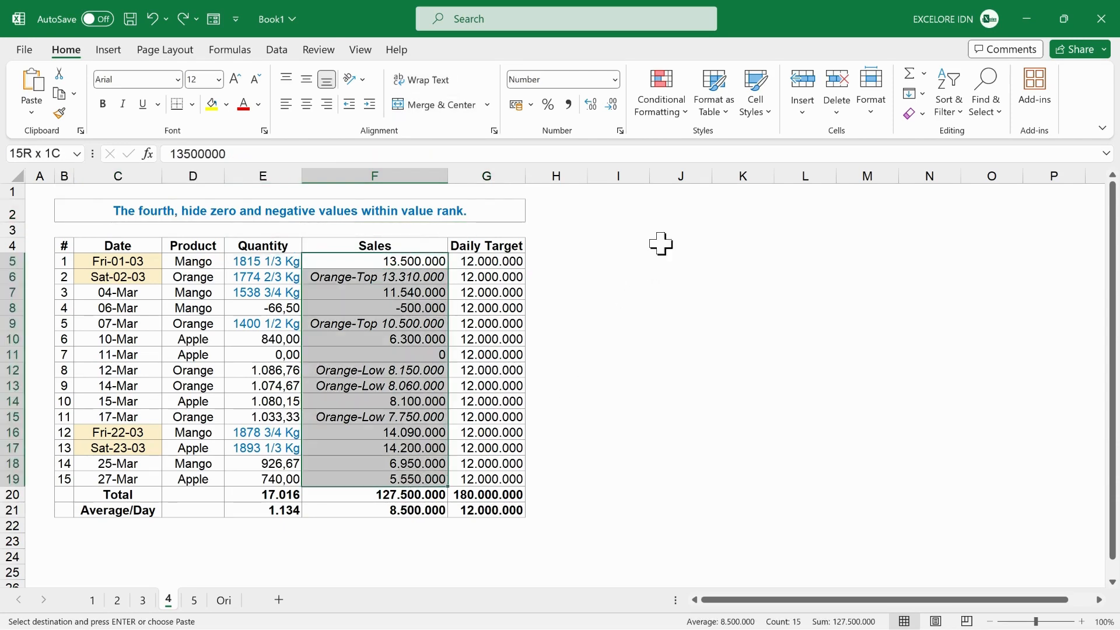
pyautogui.click(665, 104)
pyautogui.click(677, 305)
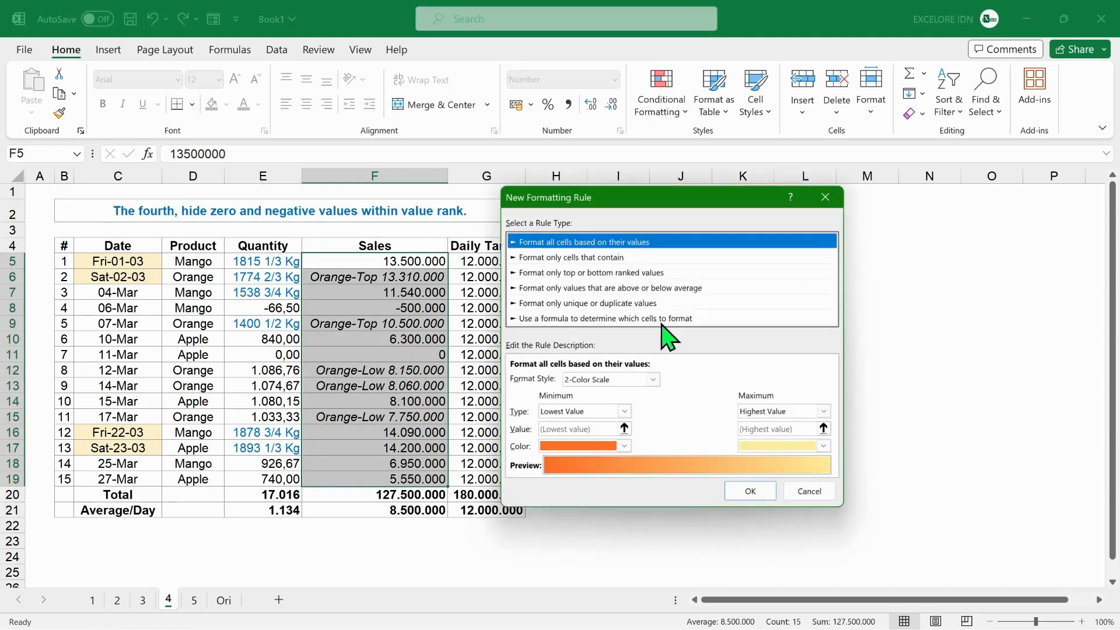
pyautogui.moveTo(639, 198); pyautogui.dragTo(693, 207)
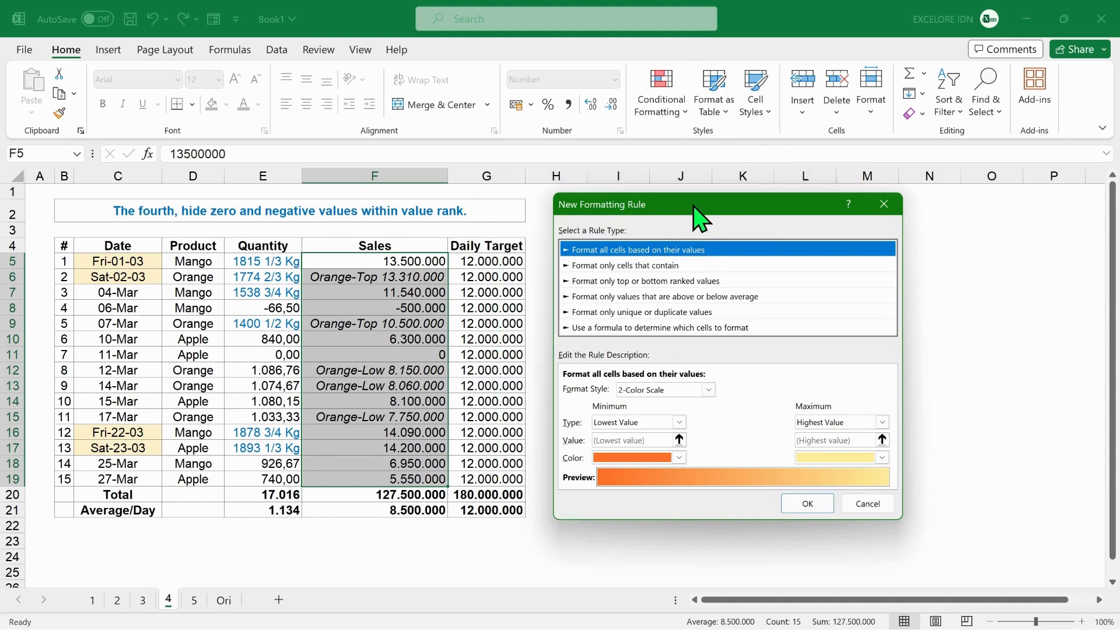
pyautogui.click(582, 328)
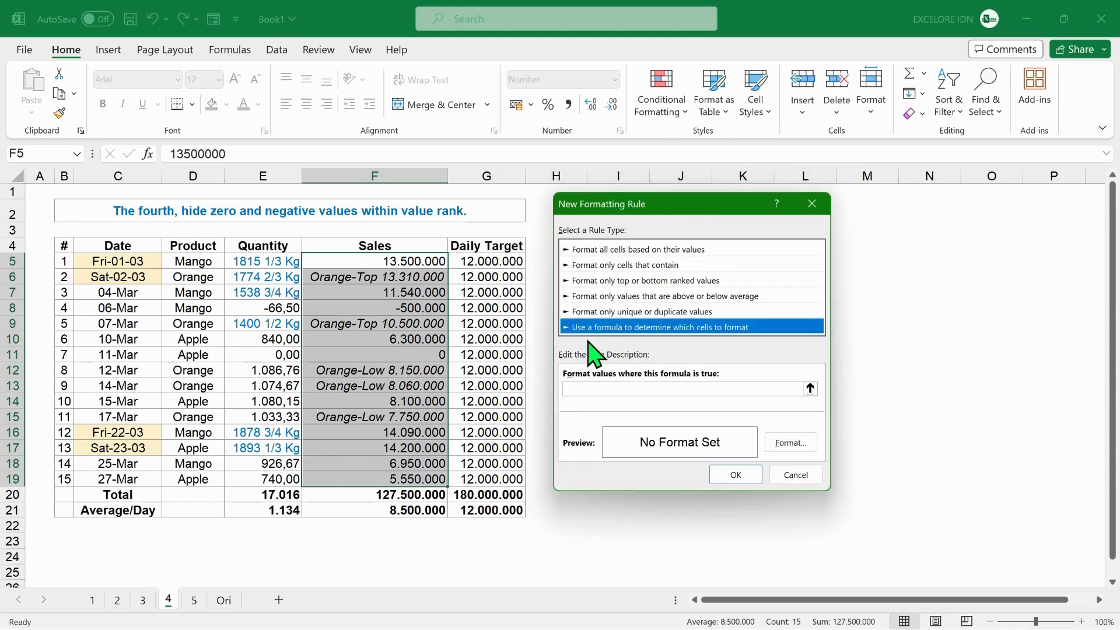
# Step: Enter the rule condition =F5<7500000 with a relative reference to the first Sales cell
pyautogui.click(580, 389)
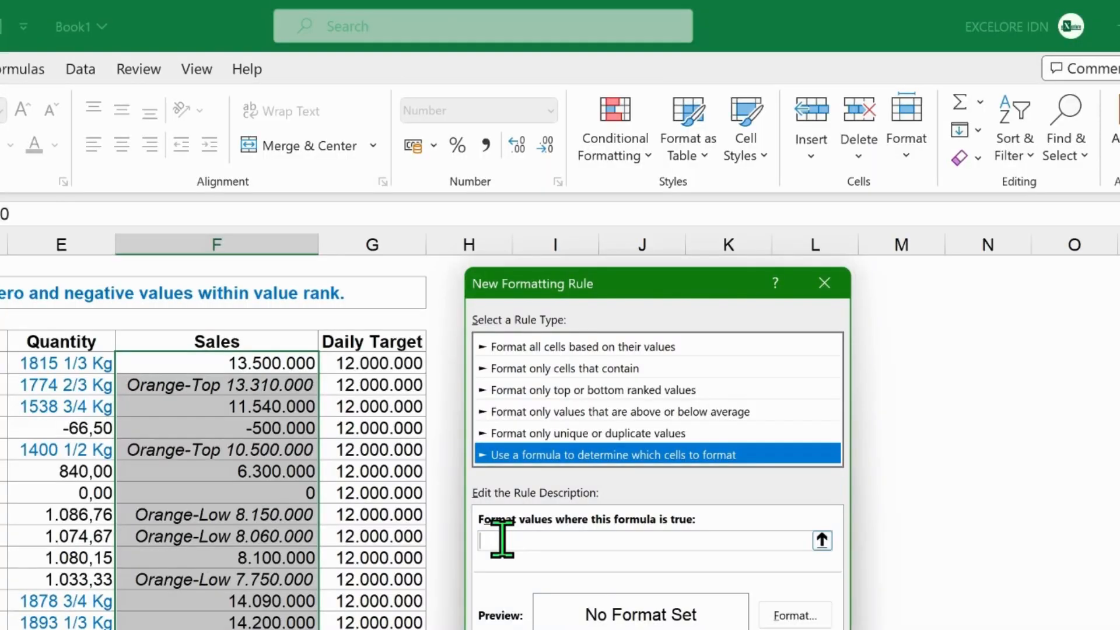
pyautogui.click(197, 364)
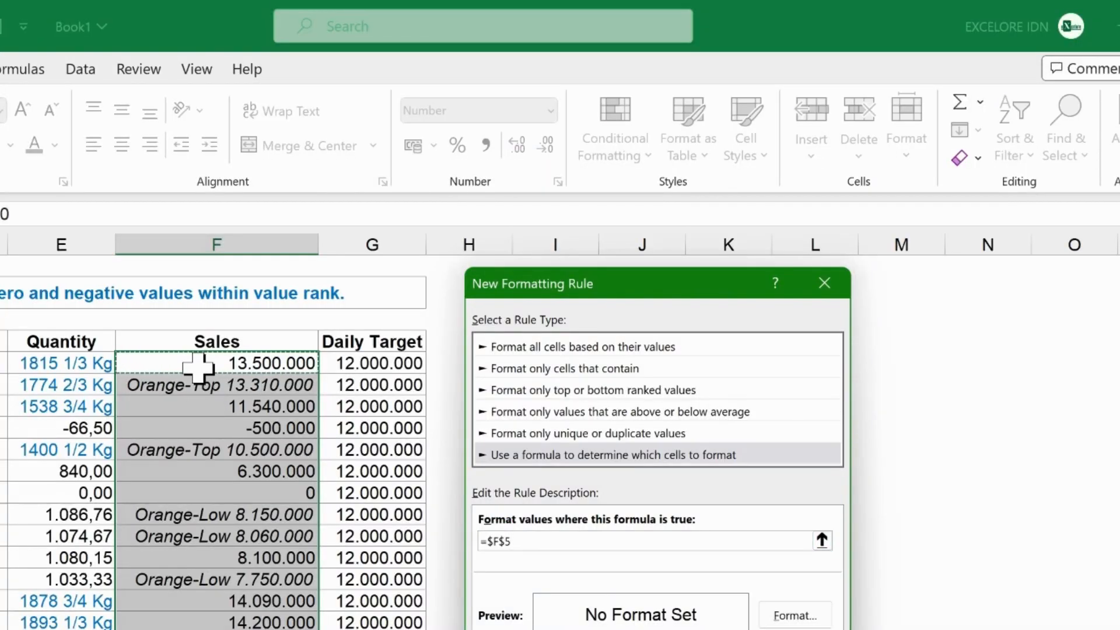
pyautogui.press('F4')
pyautogui.press('F4')
pyautogui.press('F4')
pyautogui.write('<7500000')
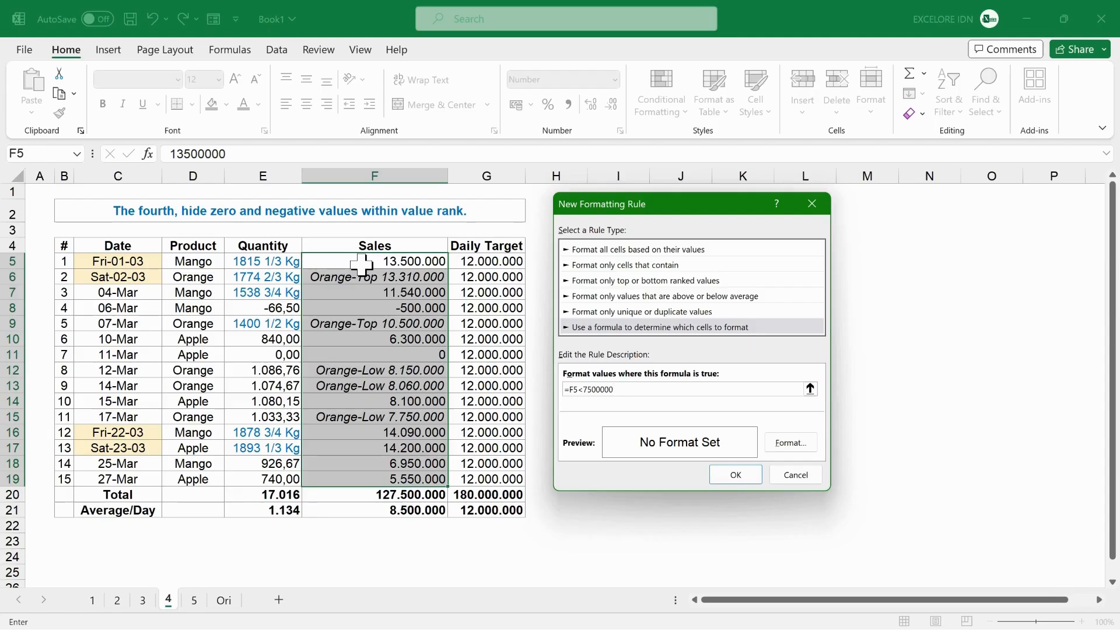
# Step: Give the rule's format the custom number code [>1]#.###;;; to hide zero and negative sales
pyautogui.click(794, 615)
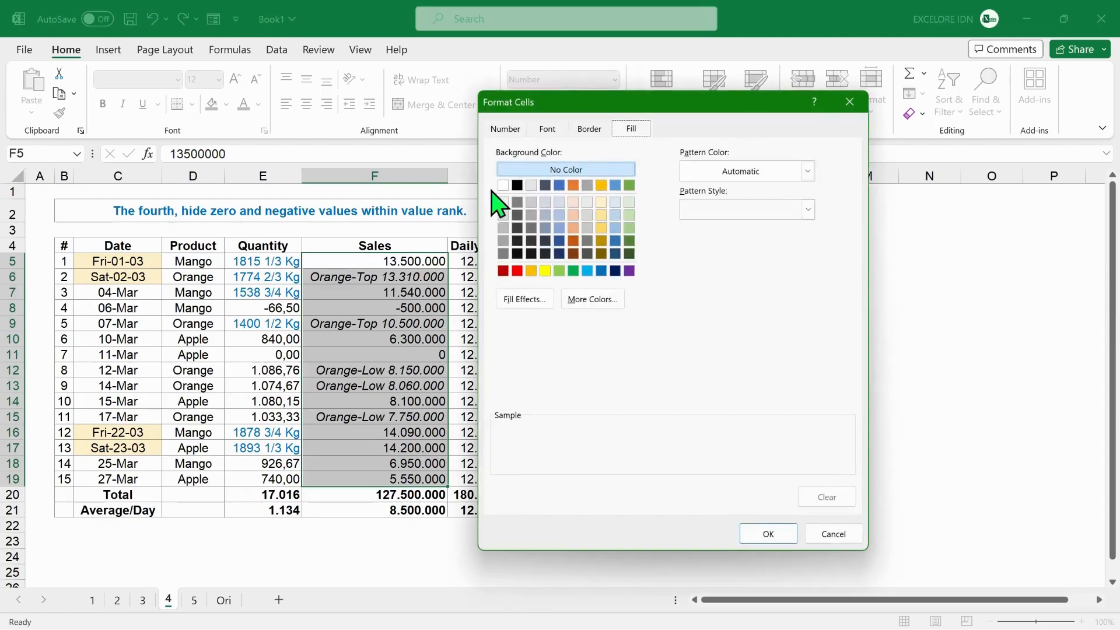
pyautogui.click(503, 129)
pyautogui.click(499, 297)
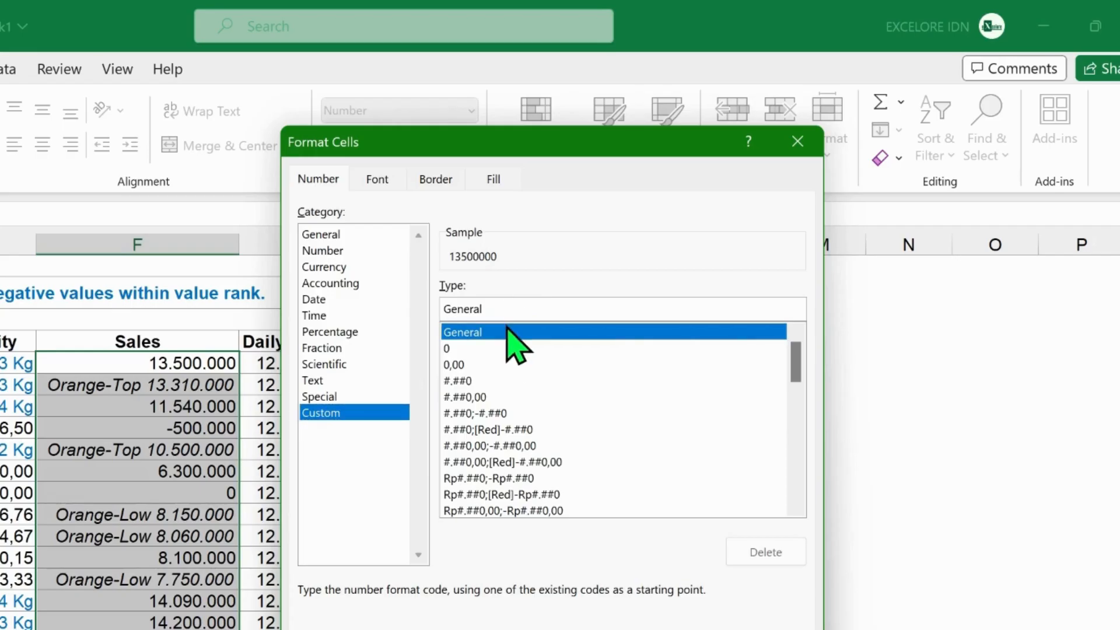
pyautogui.moveTo(508, 309); pyautogui.dragTo(432, 308)
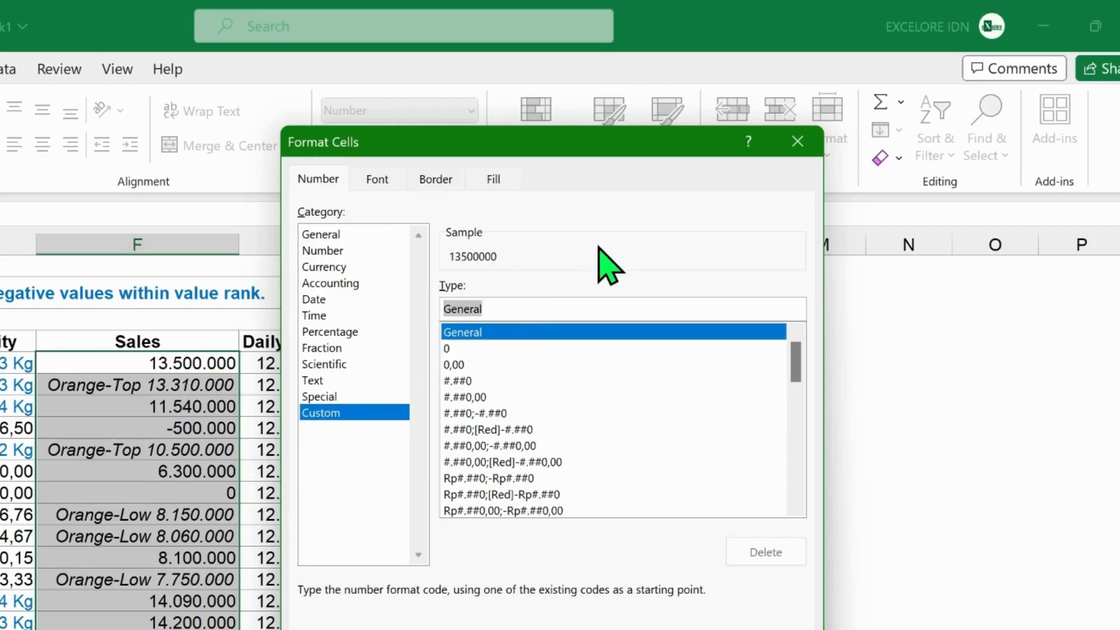
pyautogui.write('[>1')
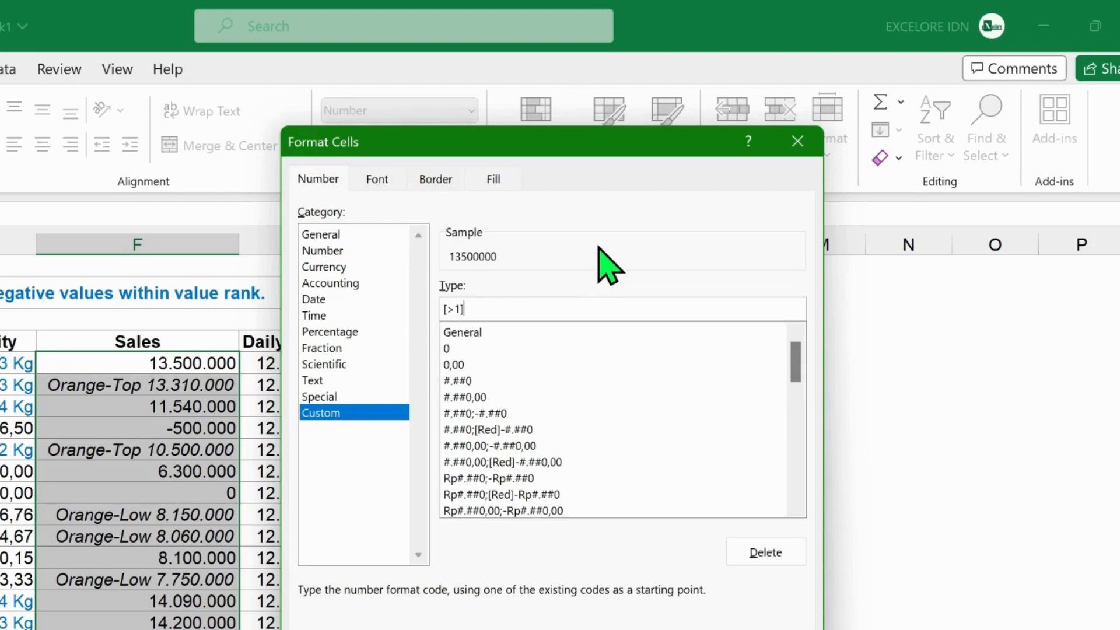
pyautogui.write(']#.###;;;')
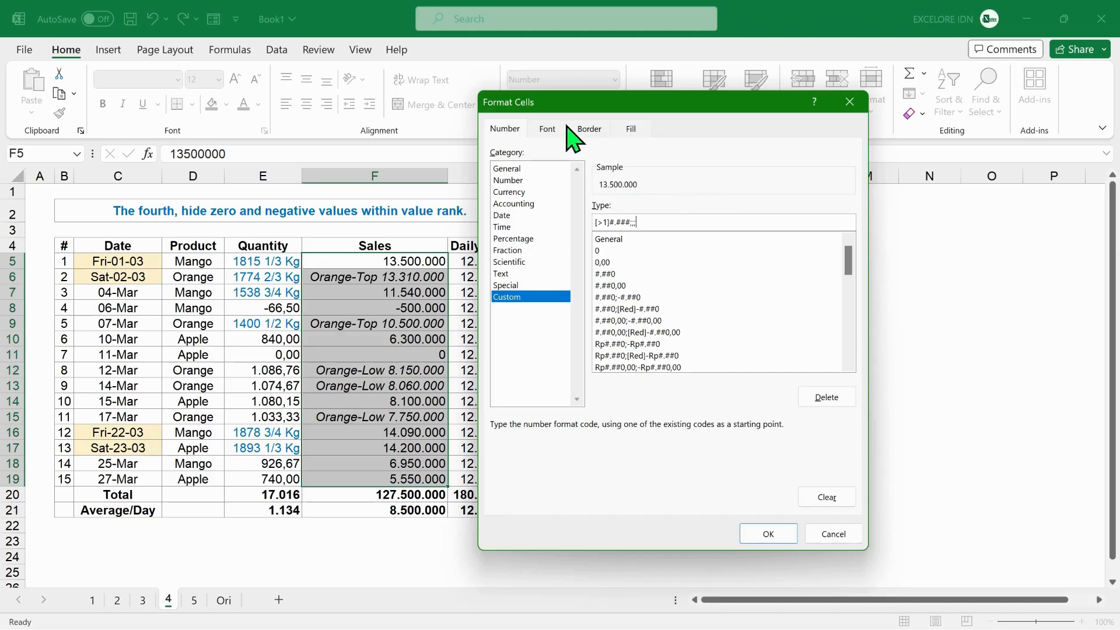
# Step: Set the rule's background fill to the lightest orange and apply the rule to the Sales cells
pyautogui.click(493, 179)
pyautogui.click(572, 202)
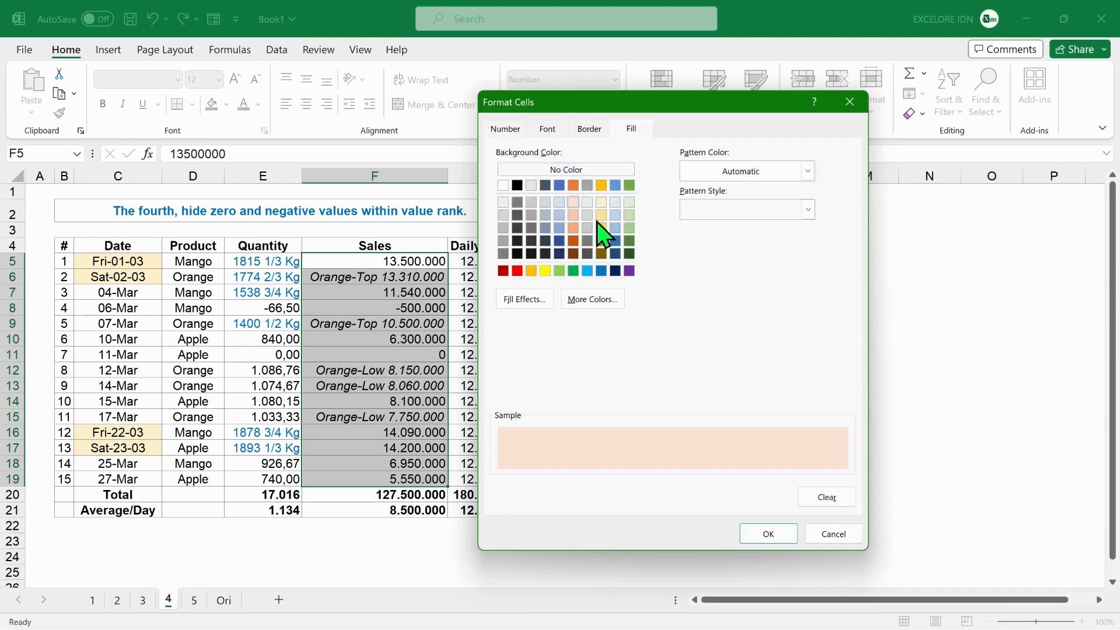
pyautogui.click(765, 534)
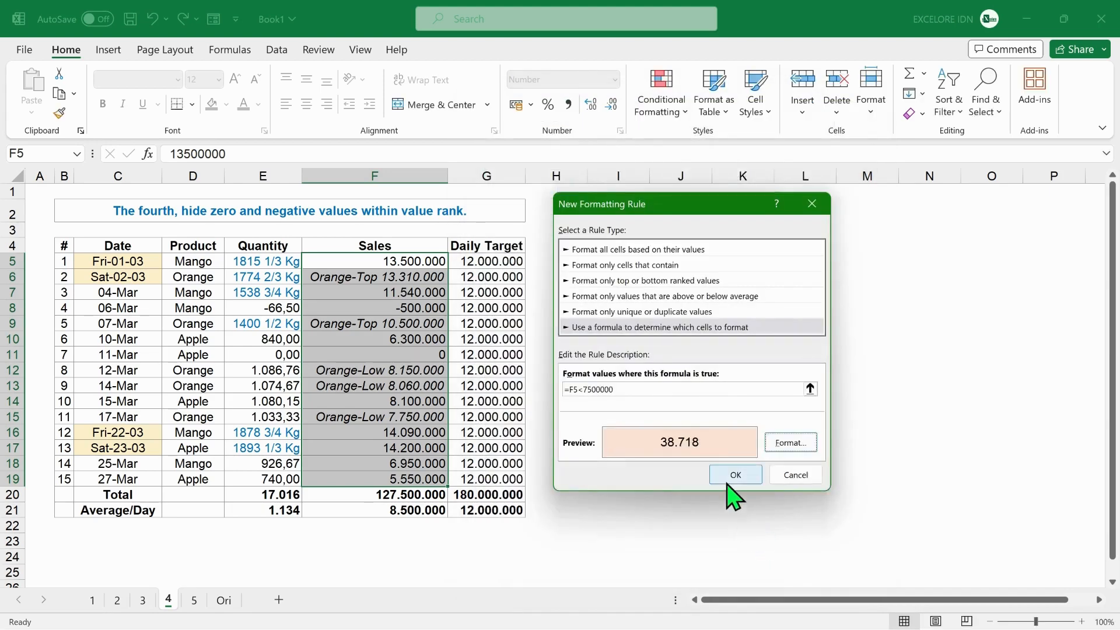
pyautogui.click(732, 475)
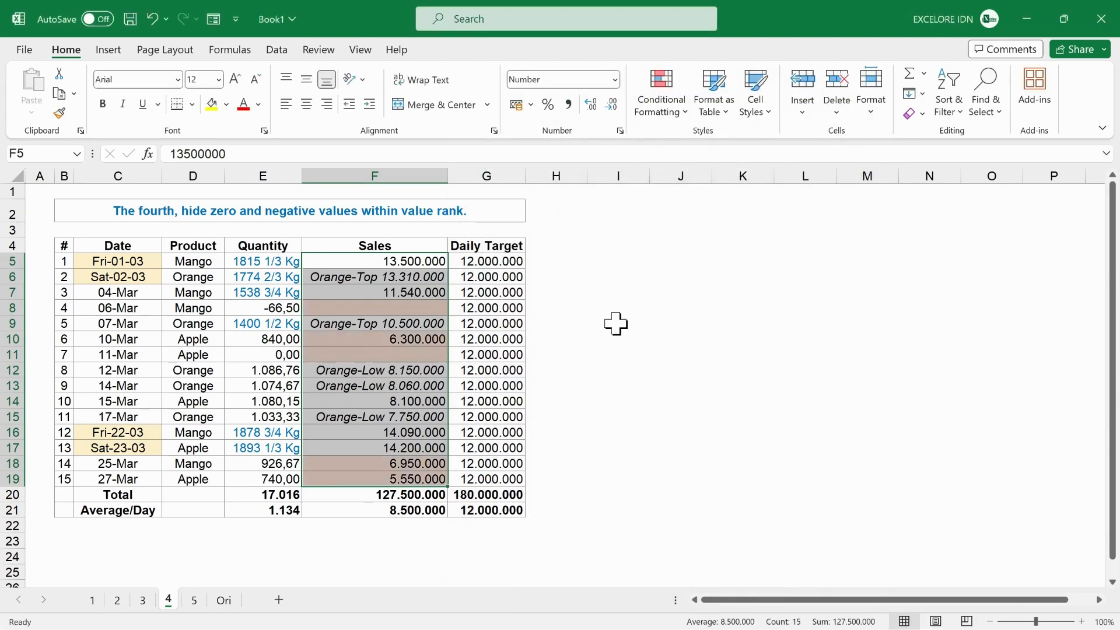
# Step: Check the underlying values of the blank-looking Sales cells F11 and F8
pyautogui.click(552, 257)
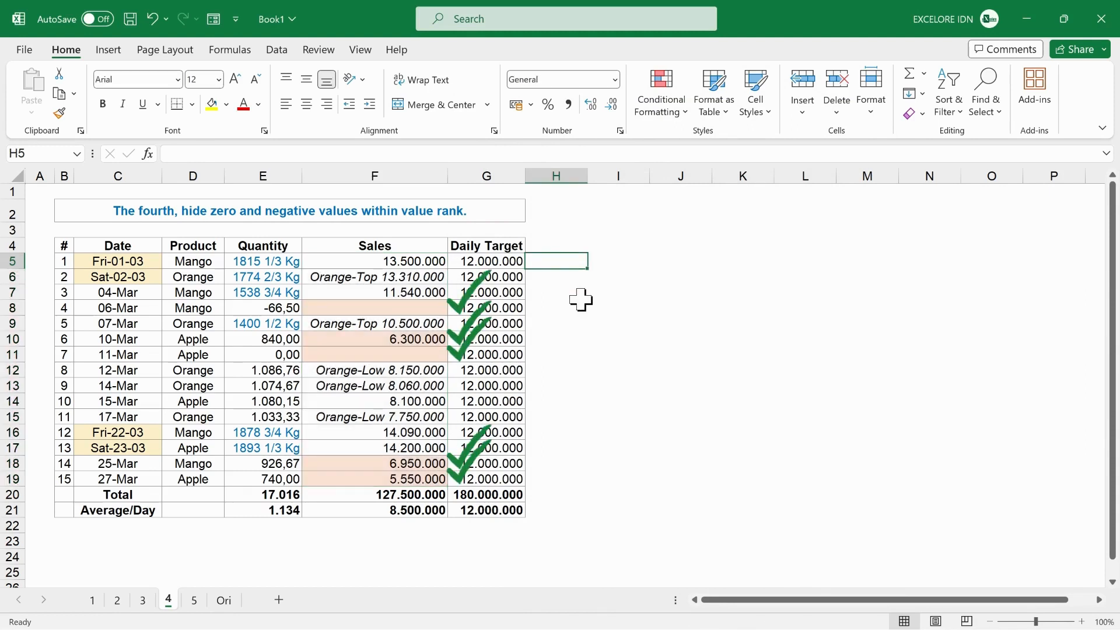
pyautogui.click(390, 354)
pyautogui.click(370, 306)
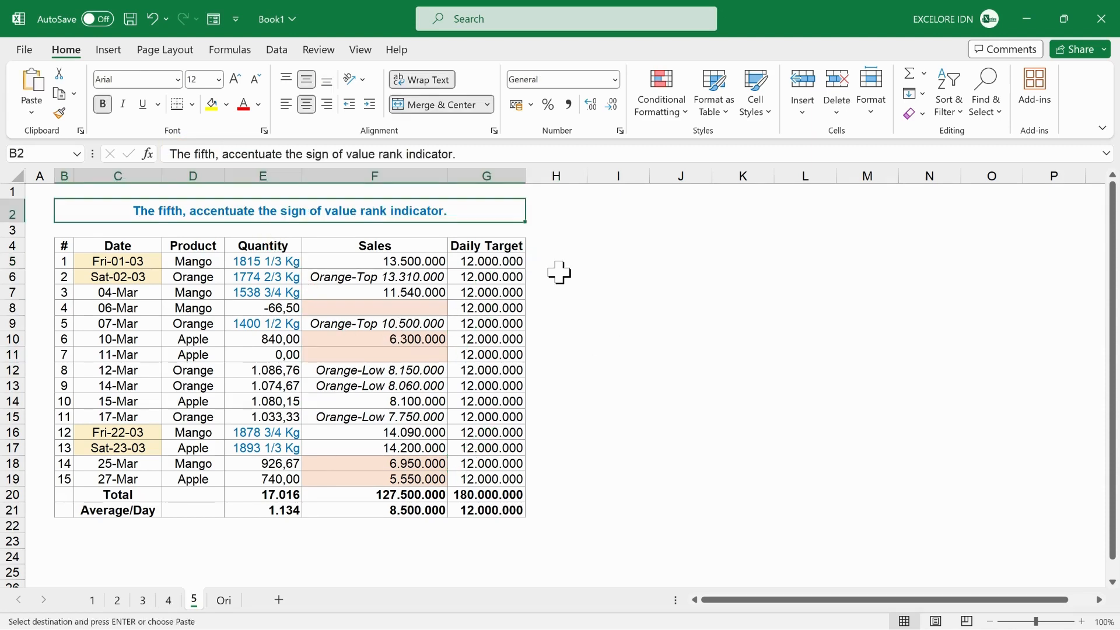
# Step: Start a new conditional formatting rule for Sales cells F5:F19 that formats only values ranked in the top 3
pyautogui.click(430, 261)
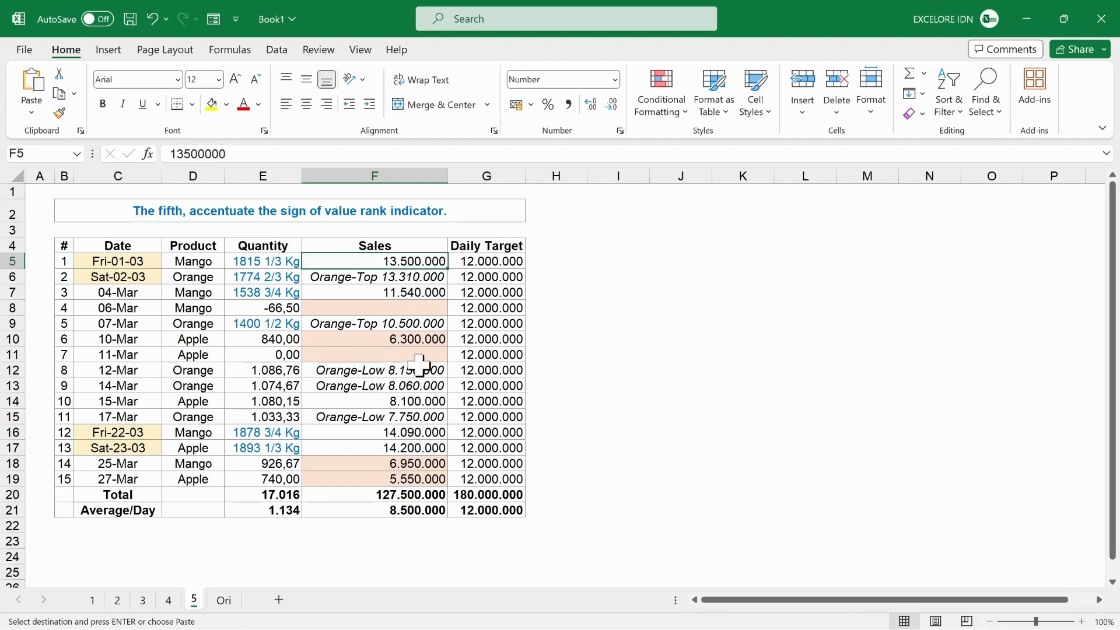
pyautogui.keyDown('shift'); pyautogui.click(395, 478); pyautogui.keyUp('shift')
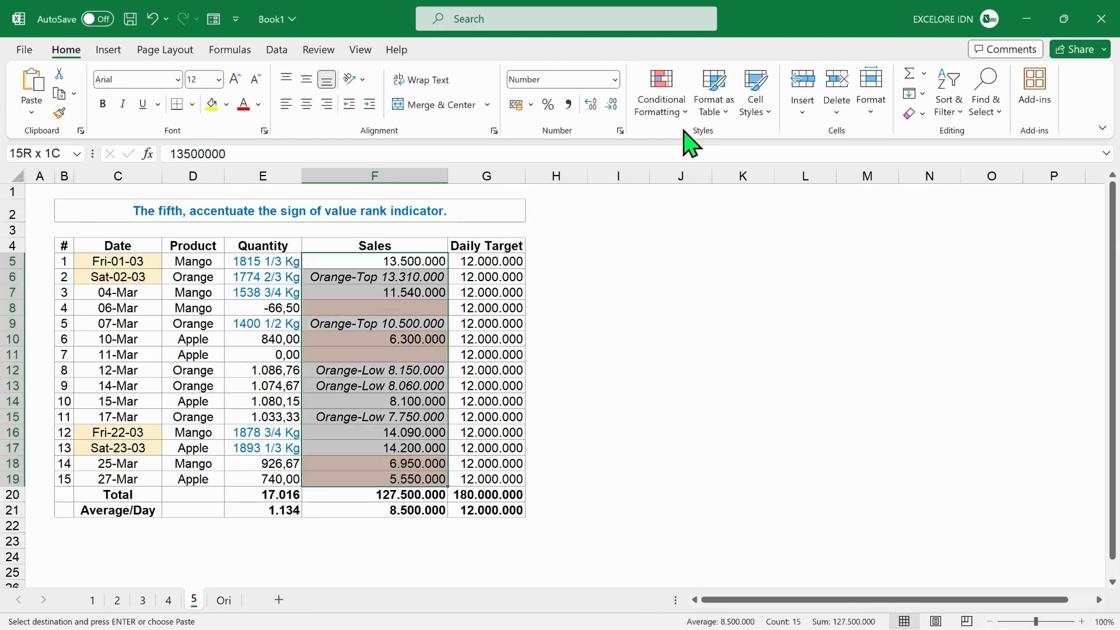
pyautogui.click(671, 108)
pyautogui.click(682, 304)
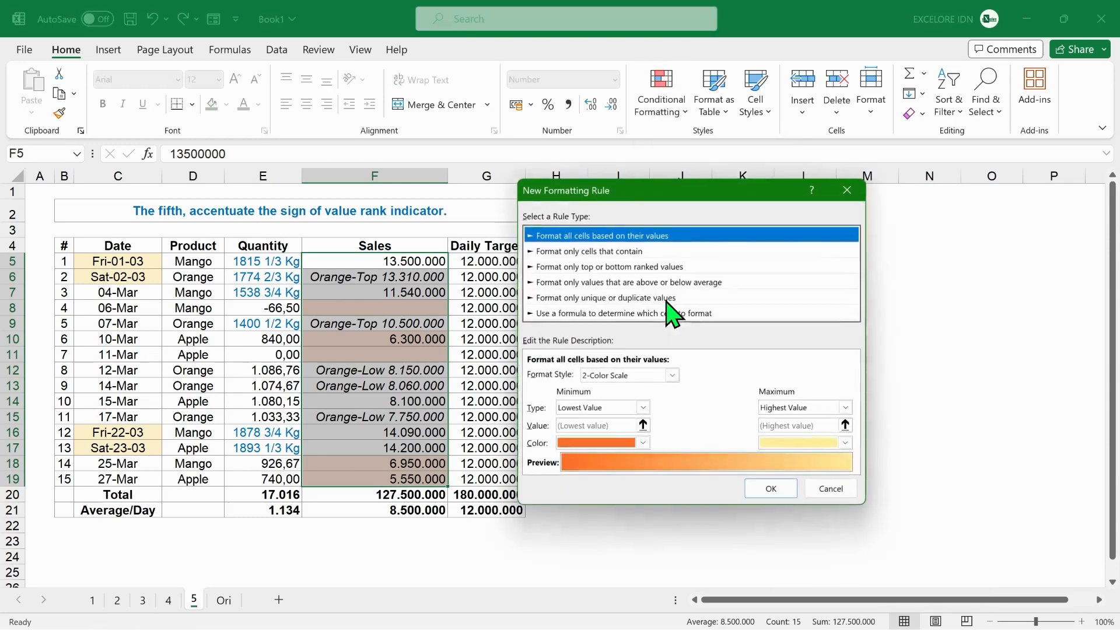
pyautogui.moveTo(639, 192); pyautogui.dragTo(667, 196)
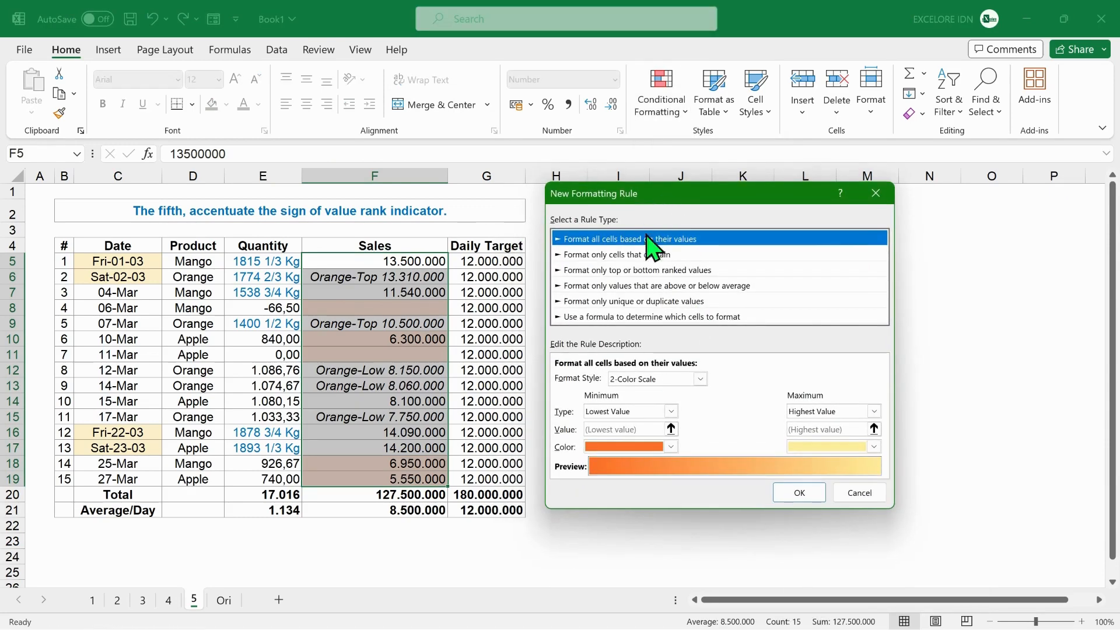
pyautogui.click(648, 271)
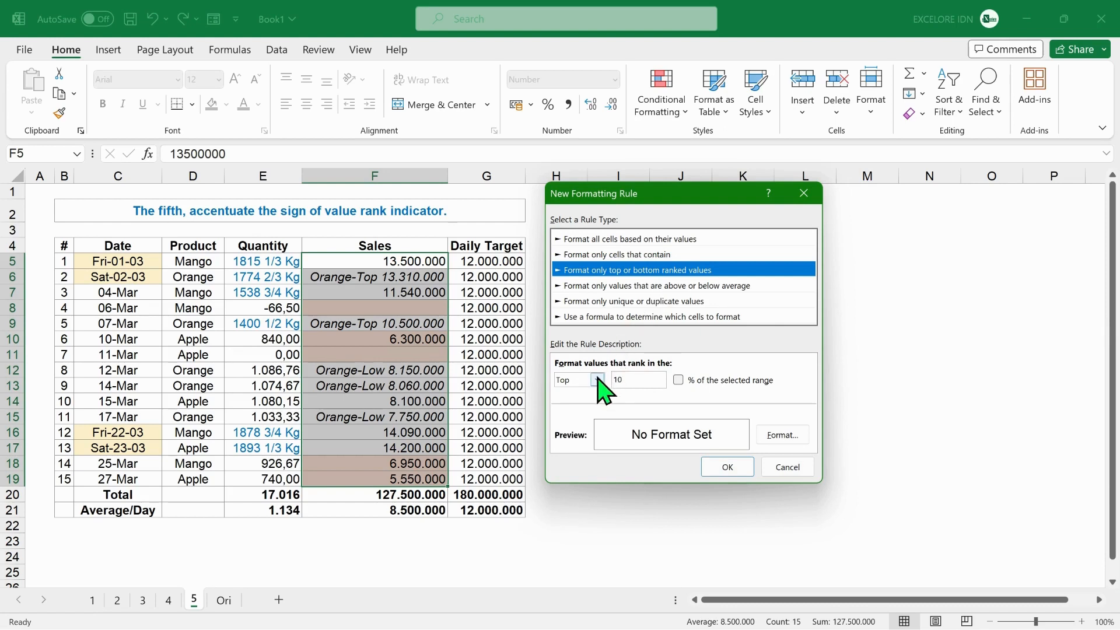
pyautogui.doubleClick(630, 379)
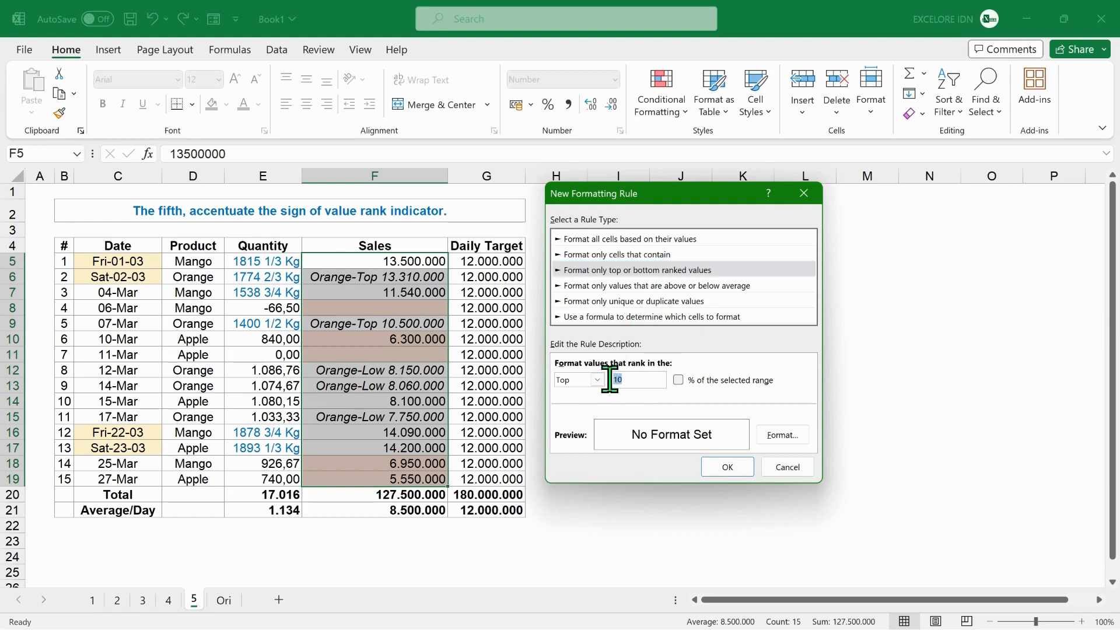
pyautogui.write('3')
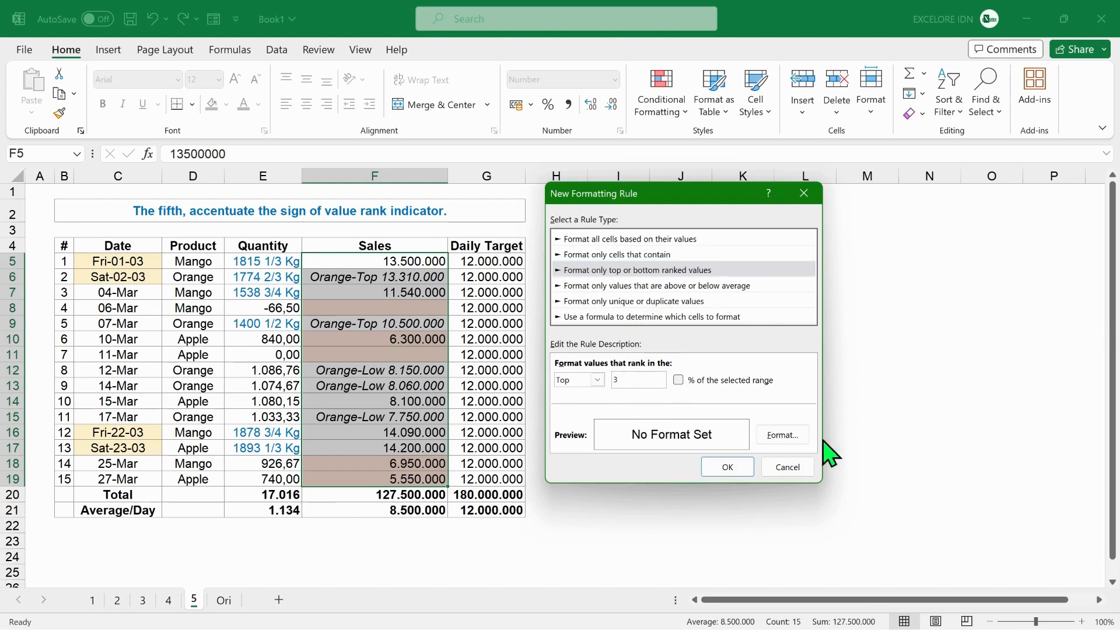
# Step: Give the top-ranked rule's format the custom number code "Top 3 Sales" #.### to label the highest sales
pyautogui.click(782, 435)
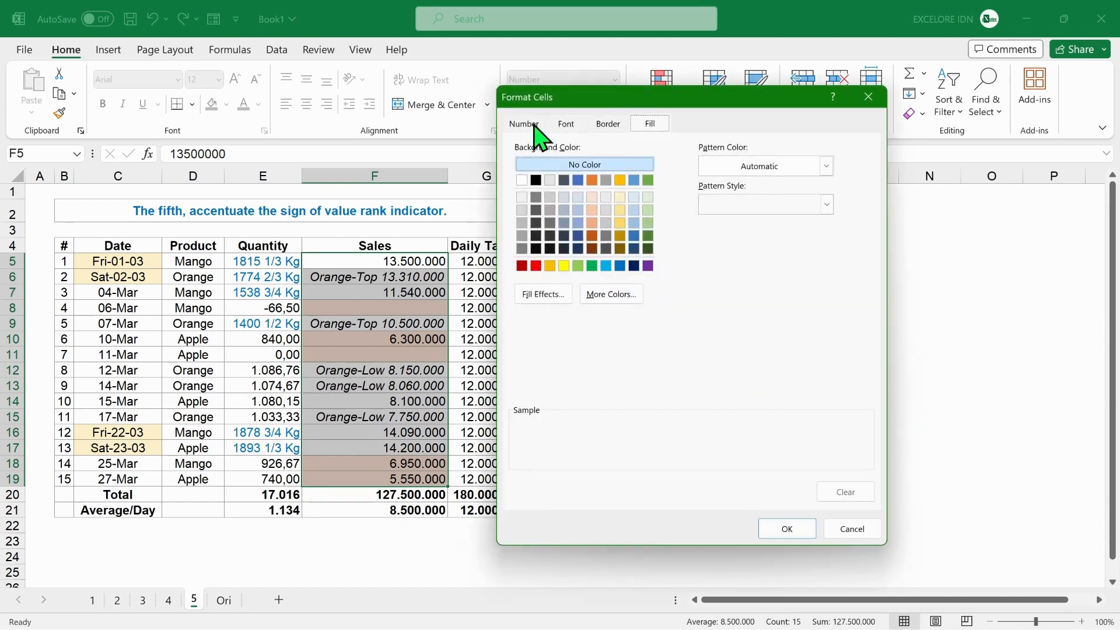
pyautogui.click(530, 130)
pyautogui.click(526, 292)
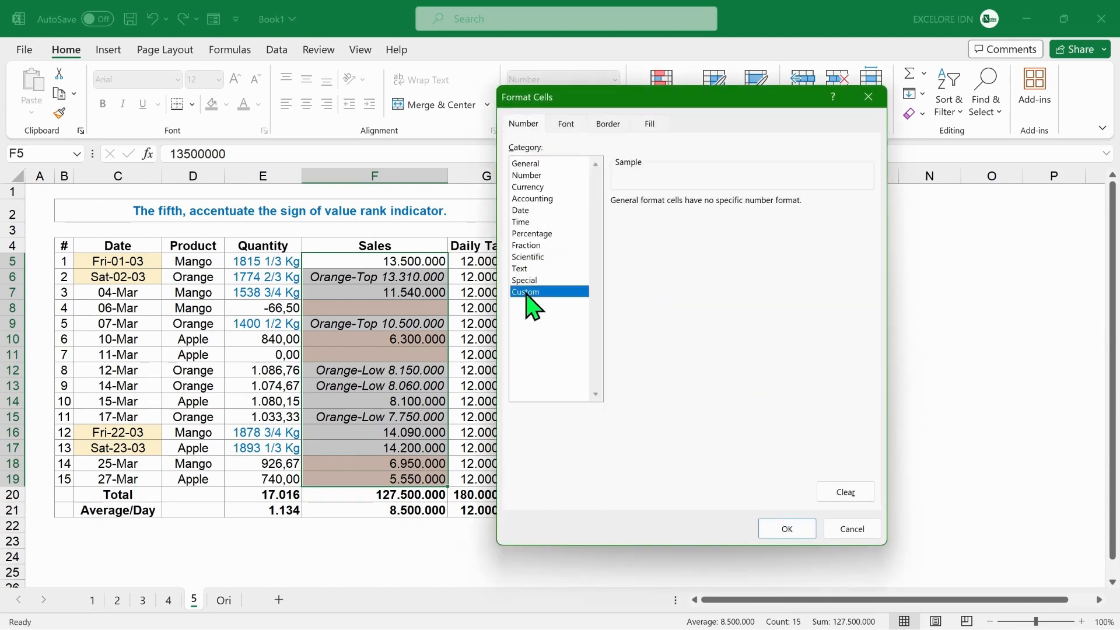
pyautogui.moveTo(648, 217); pyautogui.dragTo(610, 217)
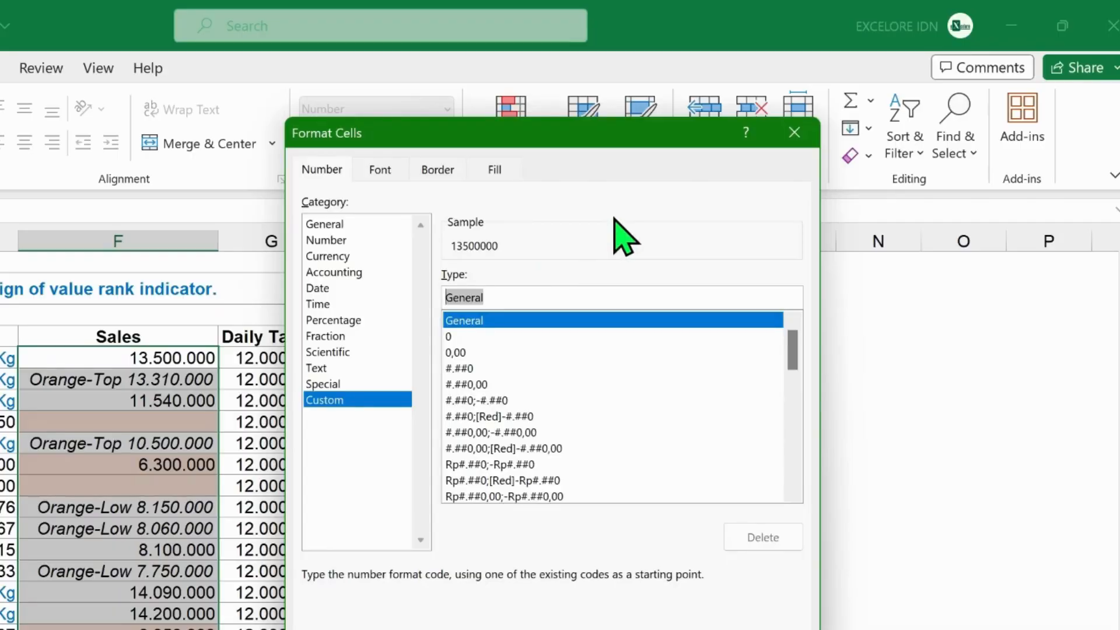
pyautogui.write('"Top 3 Sa')
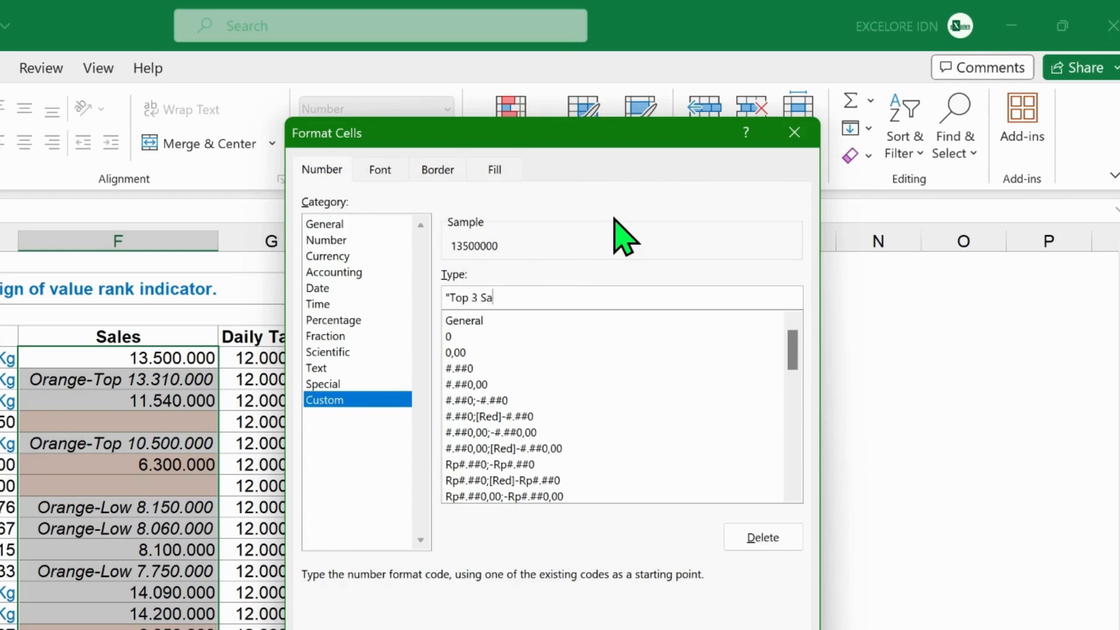
pyautogui.write('les" #')
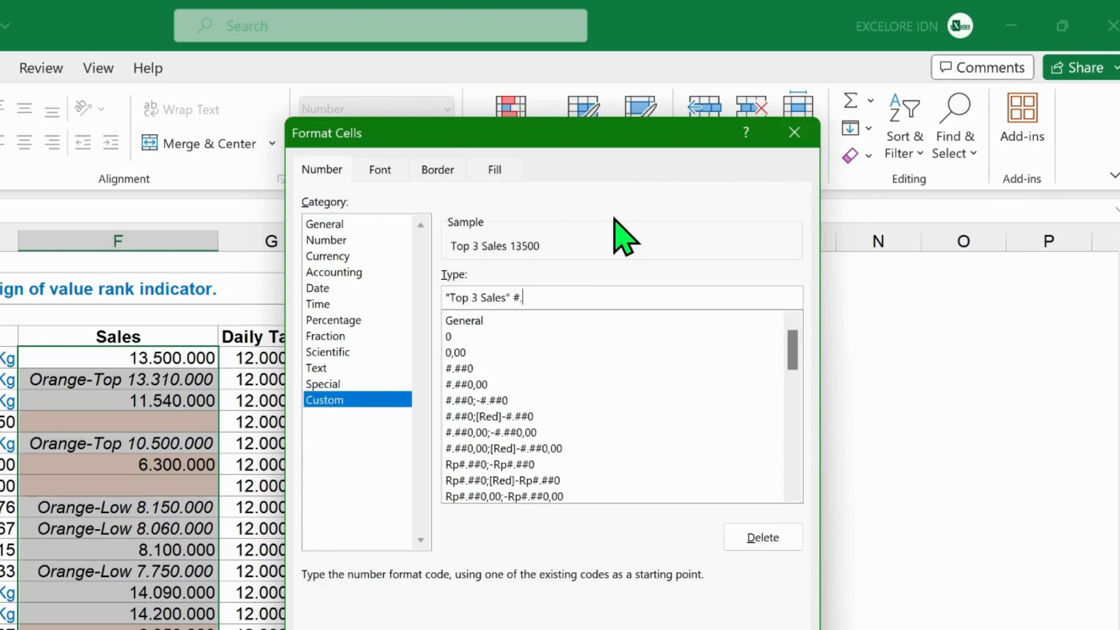
pyautogui.write('.###')
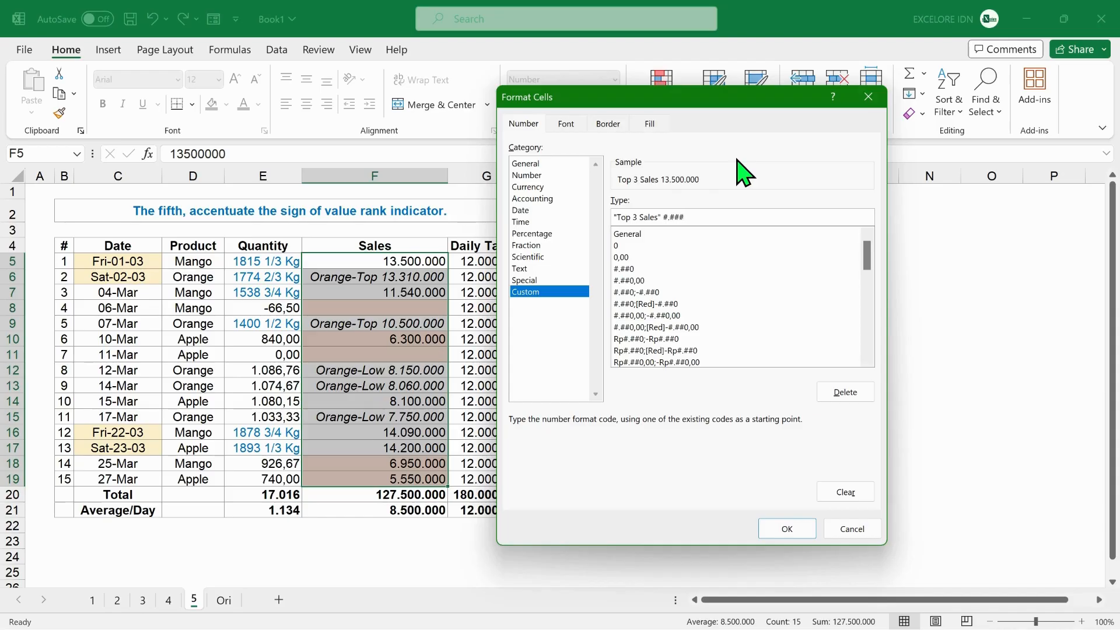
# Step: Set the top 3 rule's background fill to the lightest green and apply the rule to the Sales cells
pyautogui.click(491, 170)
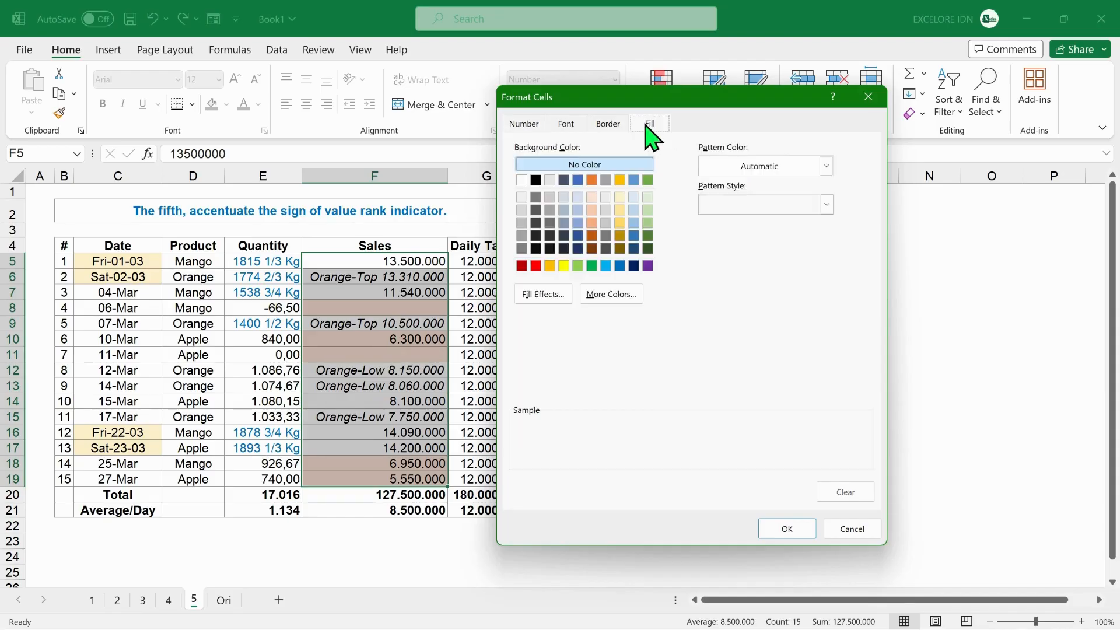
pyautogui.click(647, 197)
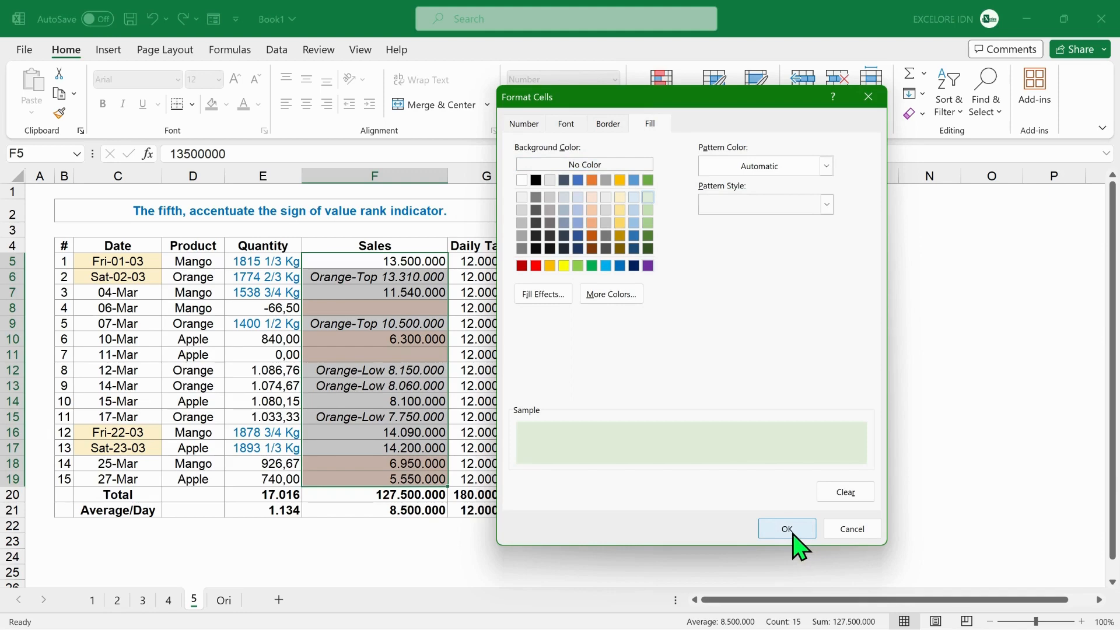
pyautogui.click(792, 532)
pyautogui.click(726, 467)
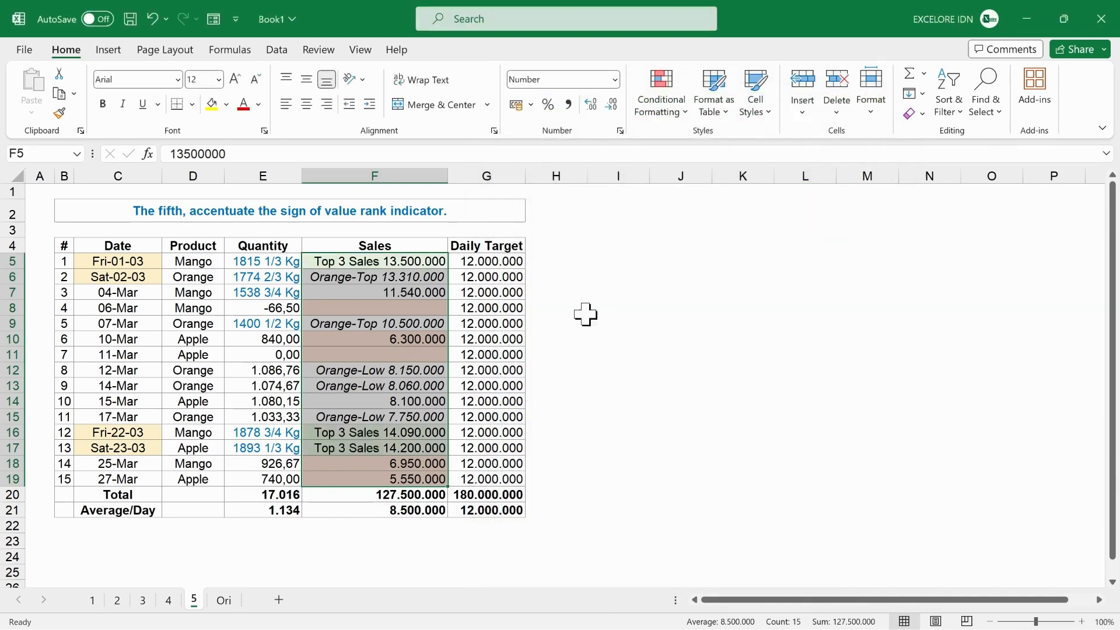
pyautogui.click(544, 265)
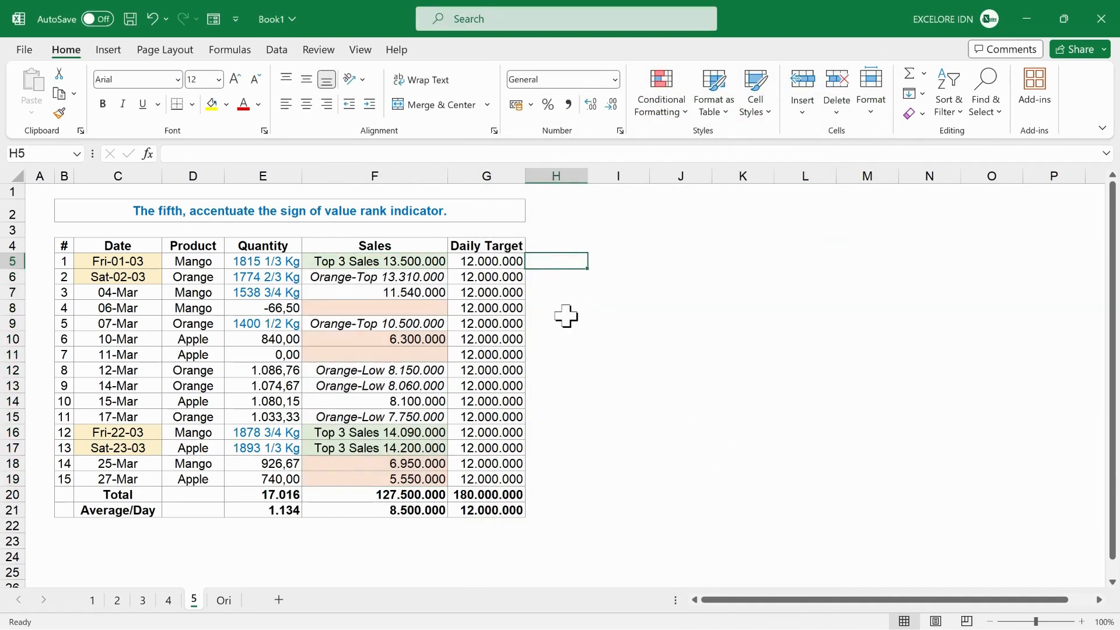